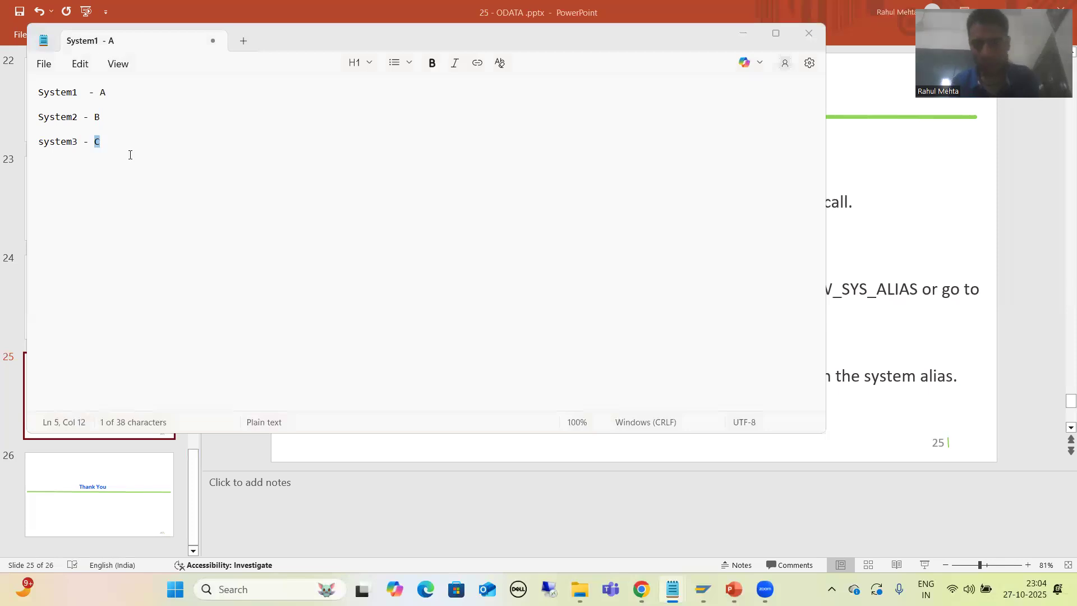
Switch to PowerPoint and copy the transaction code /UI2/GW_SYS_ALIAS from the System Alias in ODATA Service slide.
key(alt+Tab)
click(870, 293)
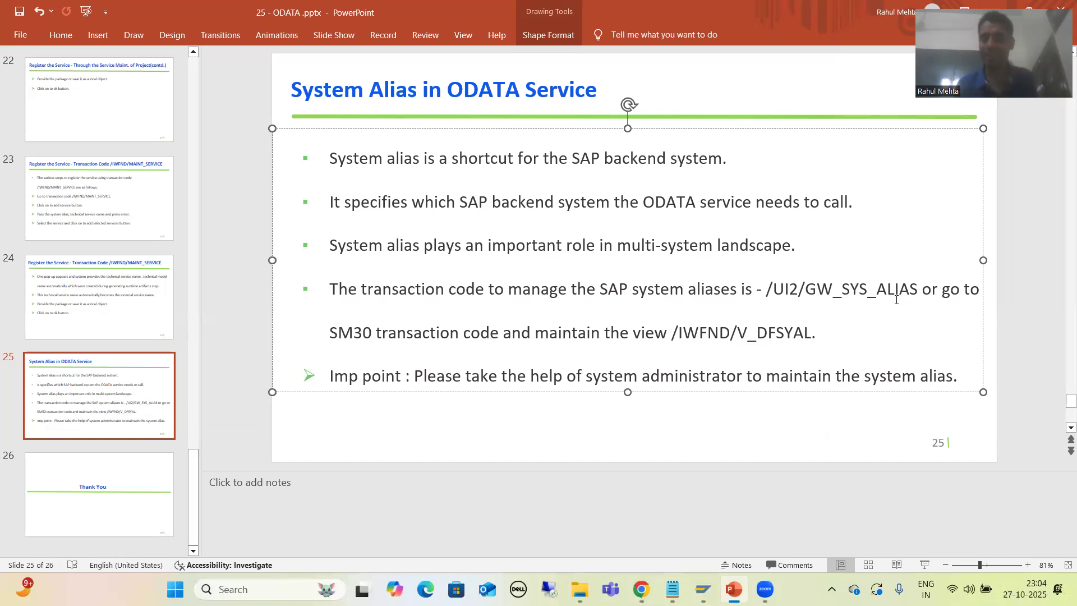
click(827, 289)
click(882, 286)
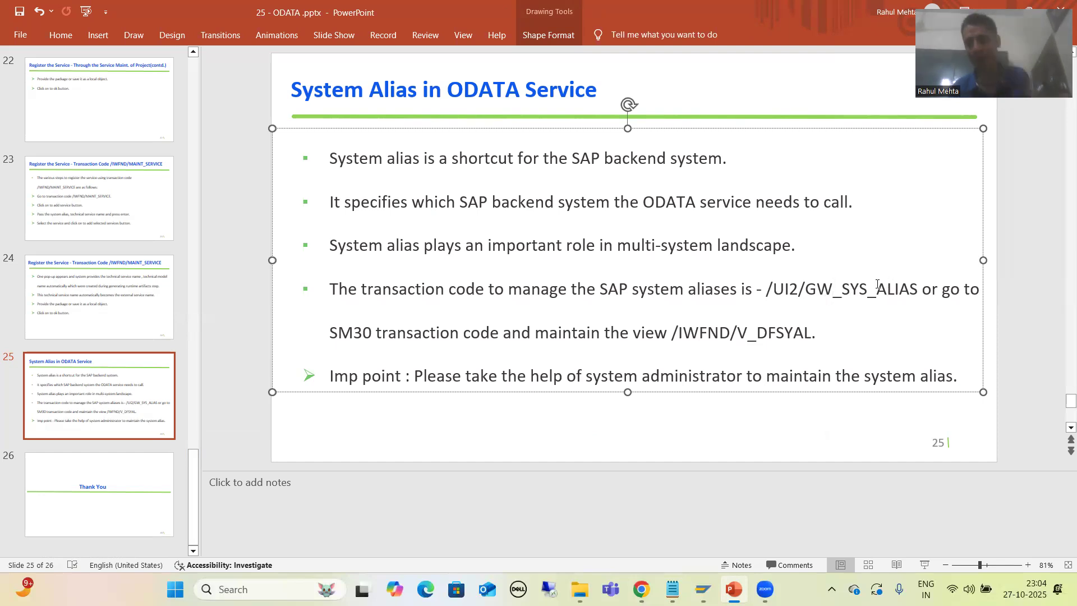
drag(921, 290, 766, 303)
key(ctrl+c)
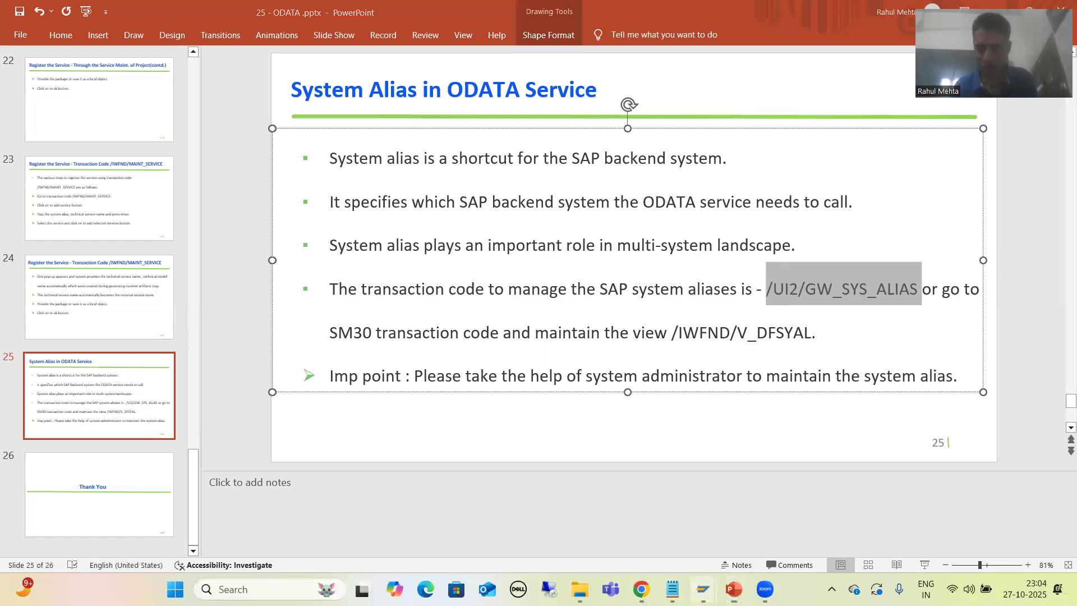
Switch to SAP, close the old Change View window and open transaction /UI2/GW_SYS_ALIAS in a new session from Activate and Maintain Services.
mouse_move(703, 589)
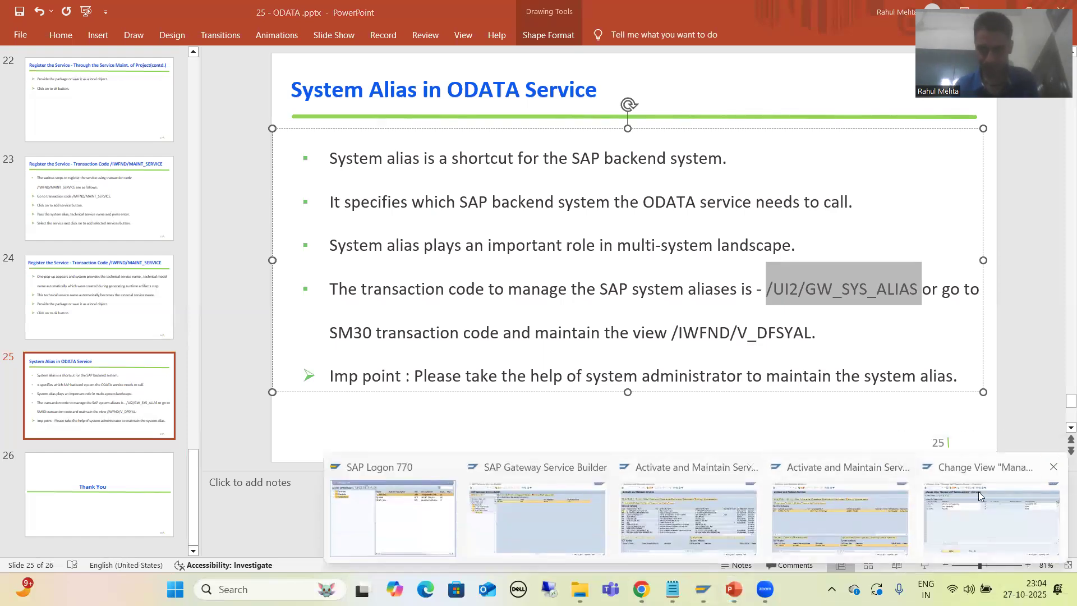
click(1052, 467)
click(899, 509)
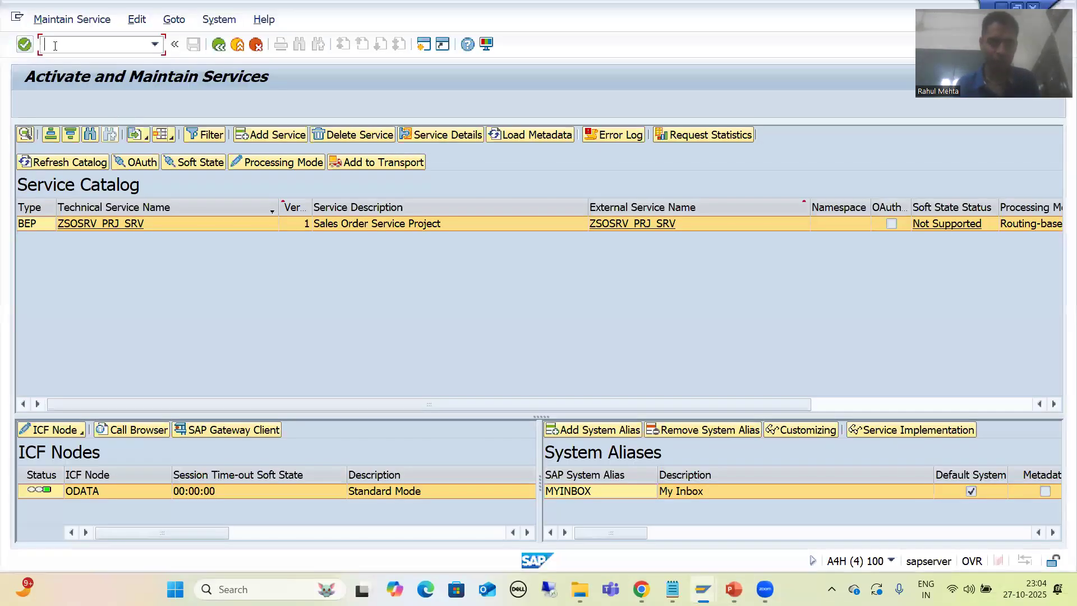
text(/o)
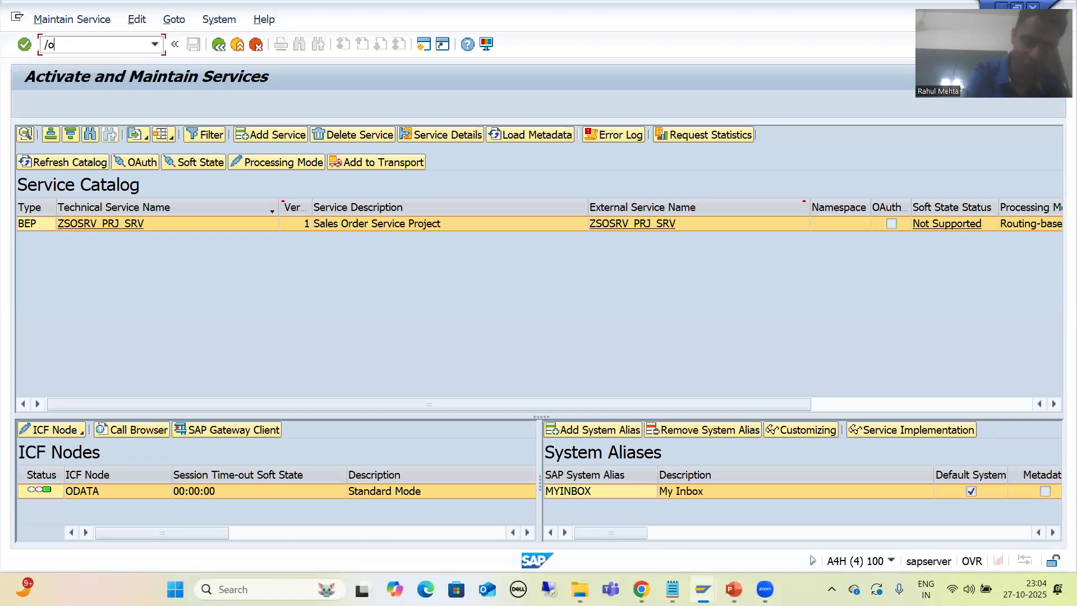
key(ctrl+v)
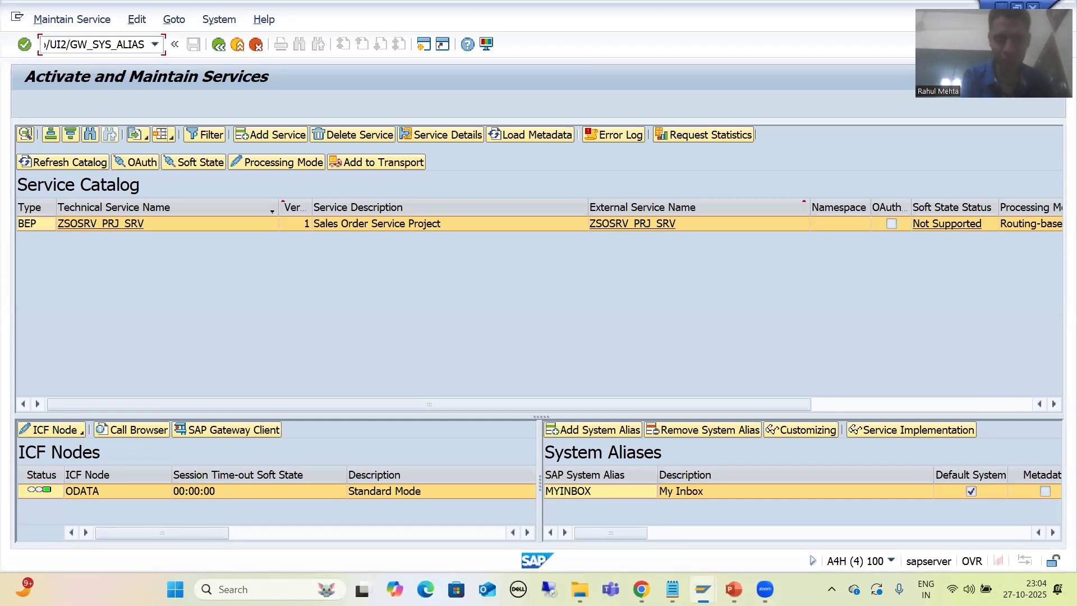
key(Return)
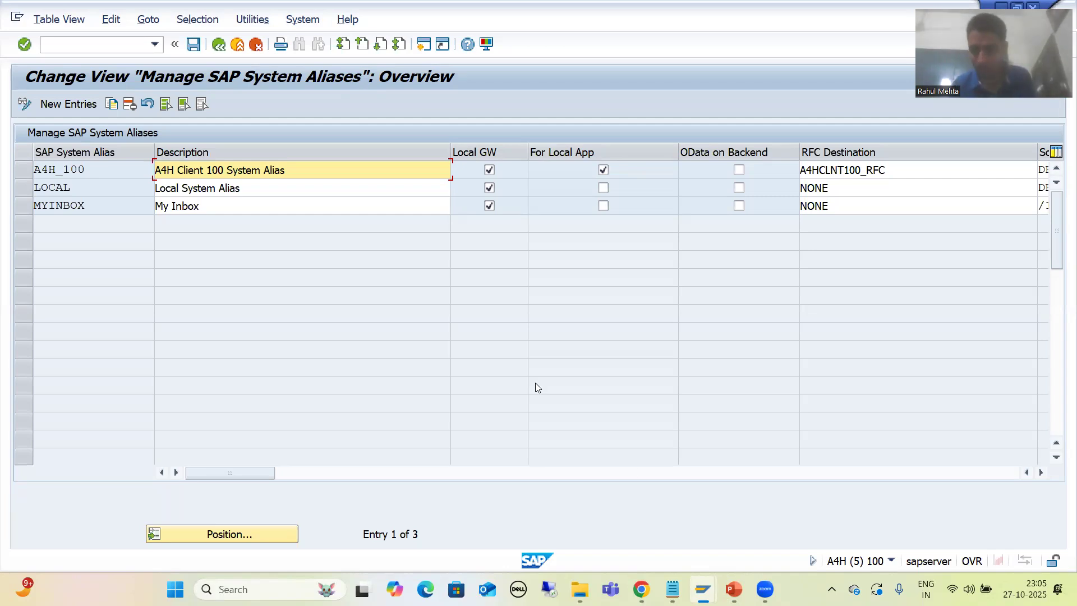
Start adding a service in Activate and Maintain Services and list the possible values for the System Alias filter.
click(702, 587)
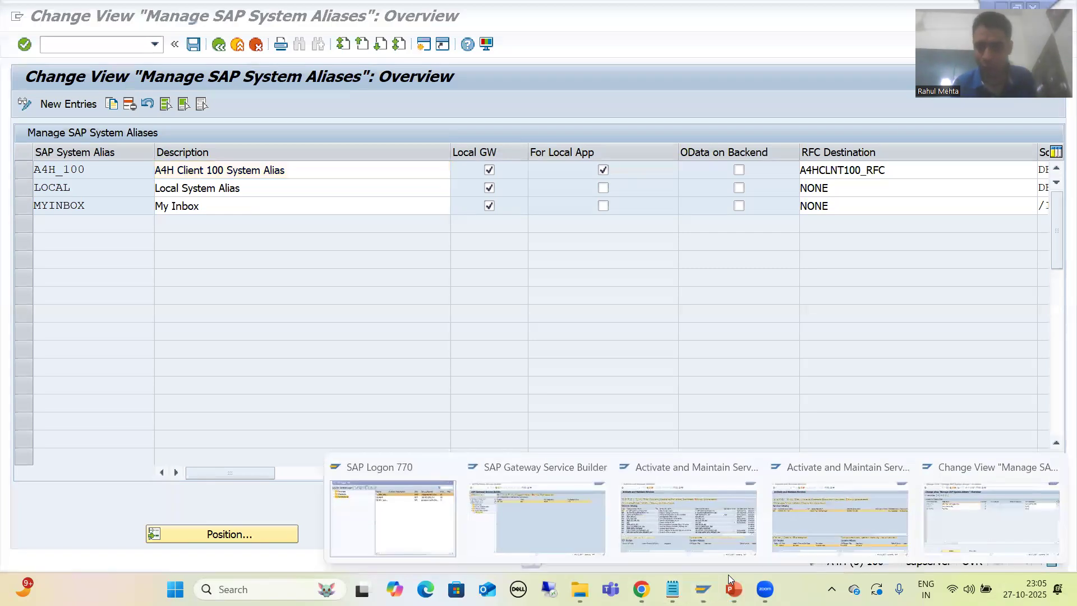
click(818, 519)
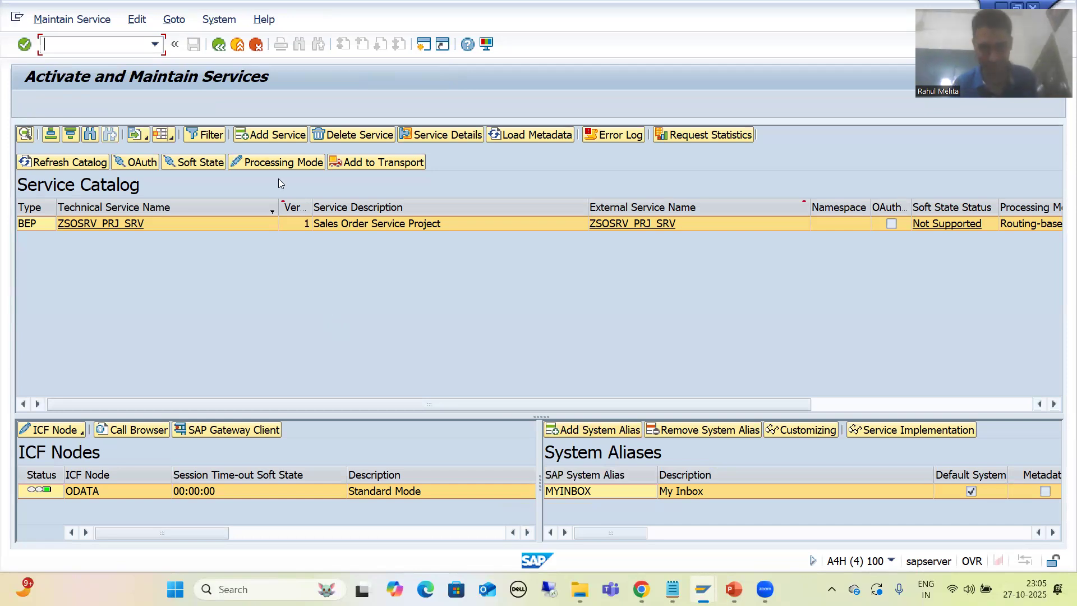
click(271, 135)
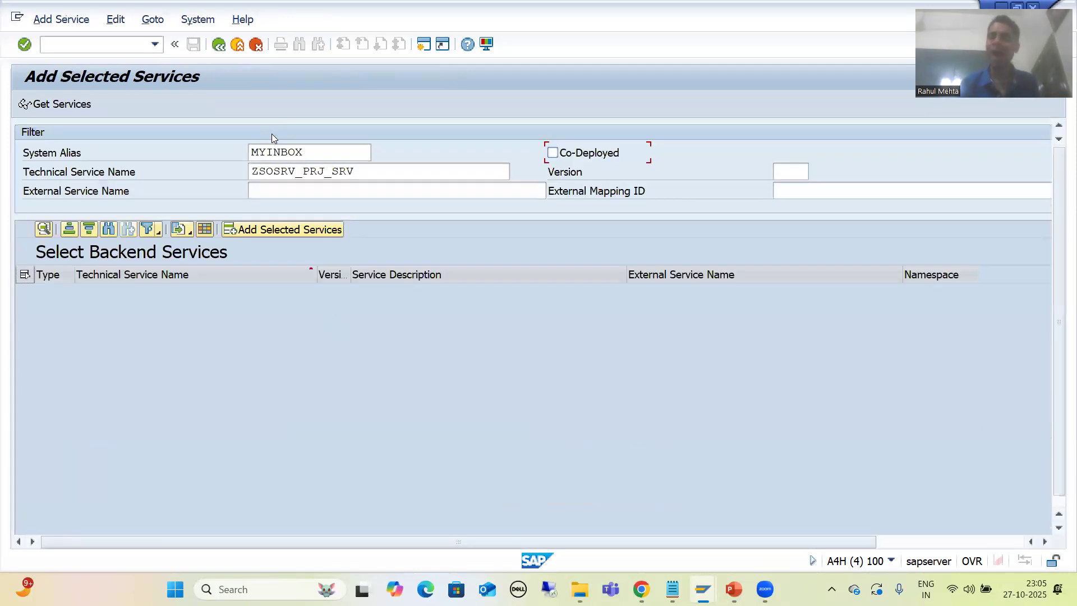
click(336, 155)
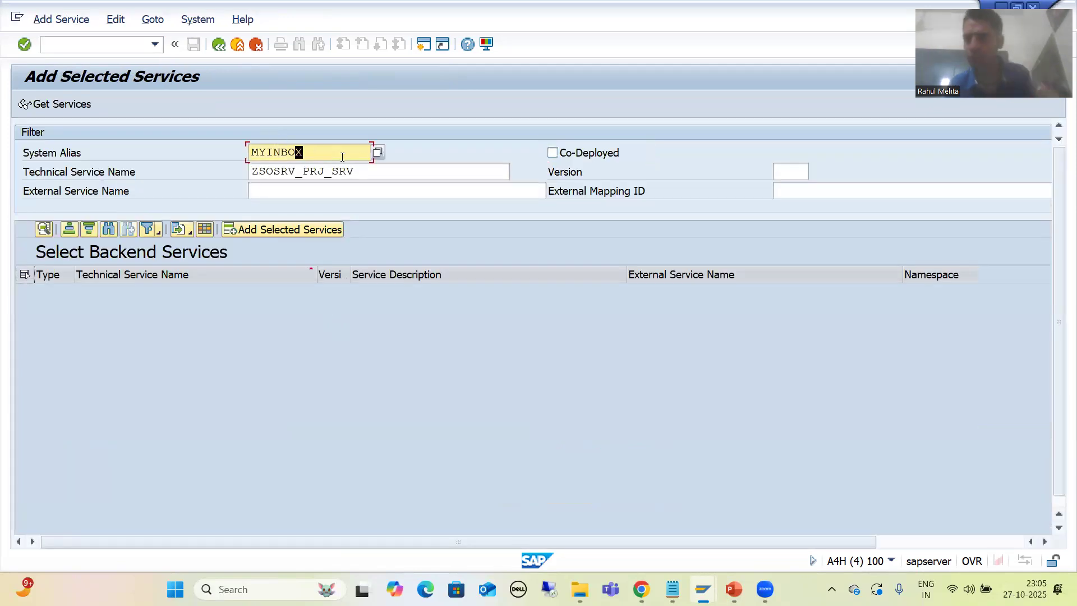
click(378, 152)
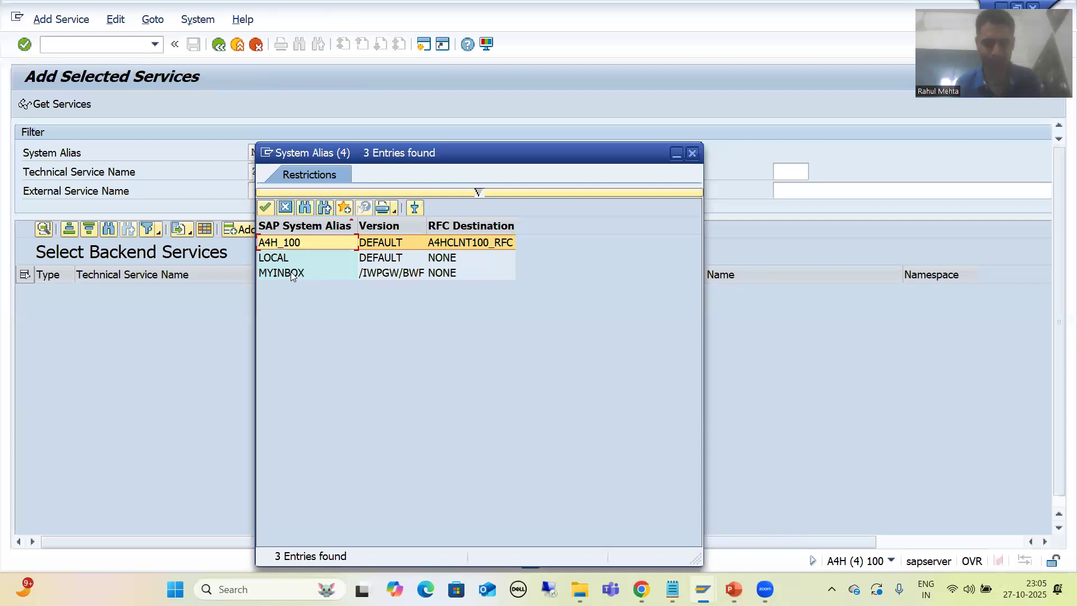
Compare the System Alias value list with the LOCAL and MYINBOX entries in the Manage SAP System Aliases view.
key(alt+Tab)
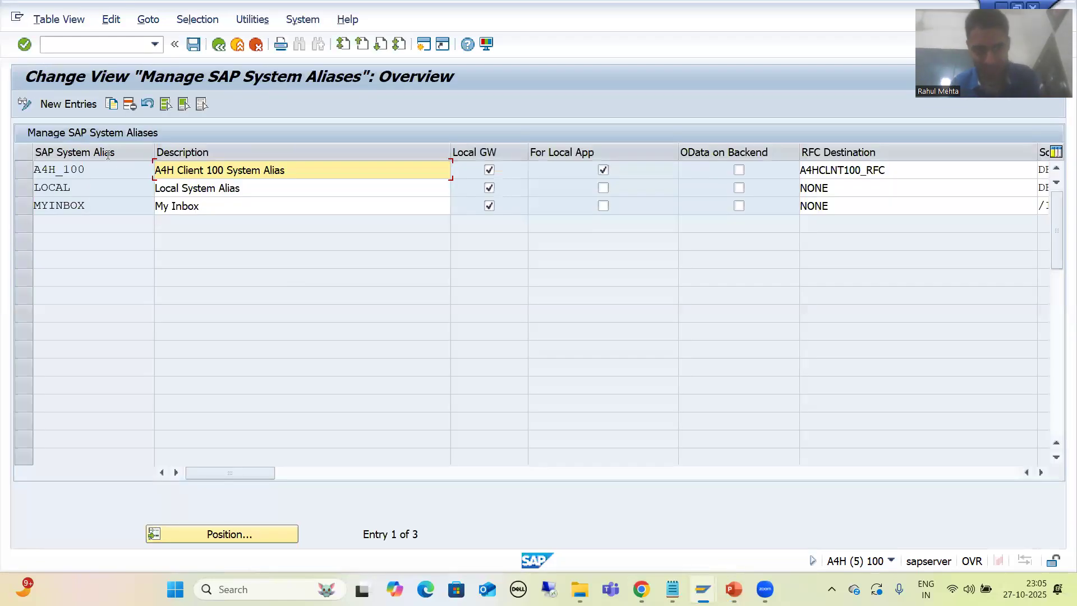
click(87, 187)
click(87, 205)
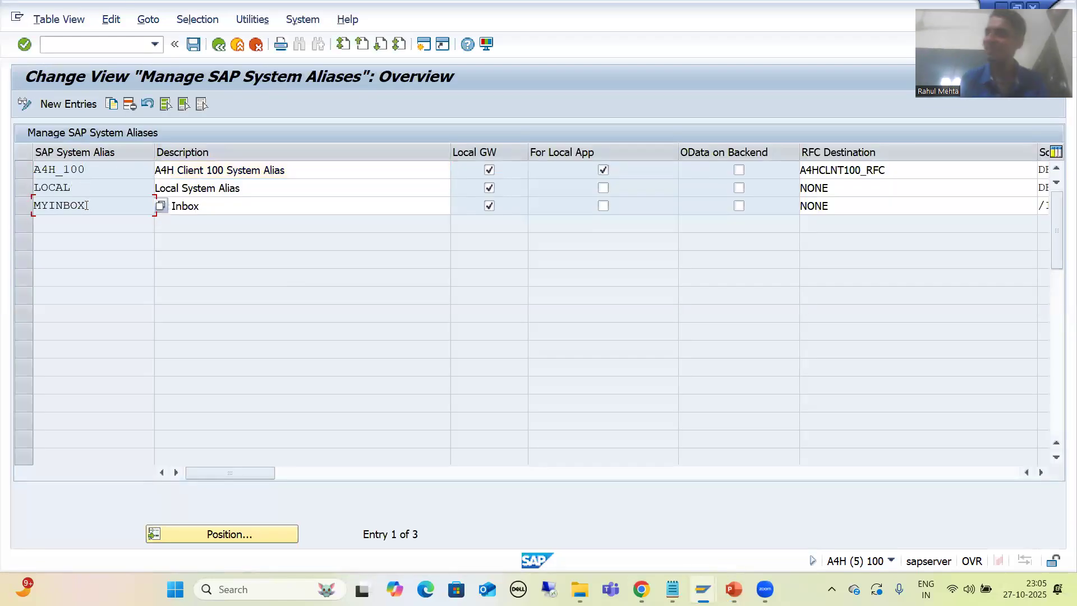
key(alt+Tab)
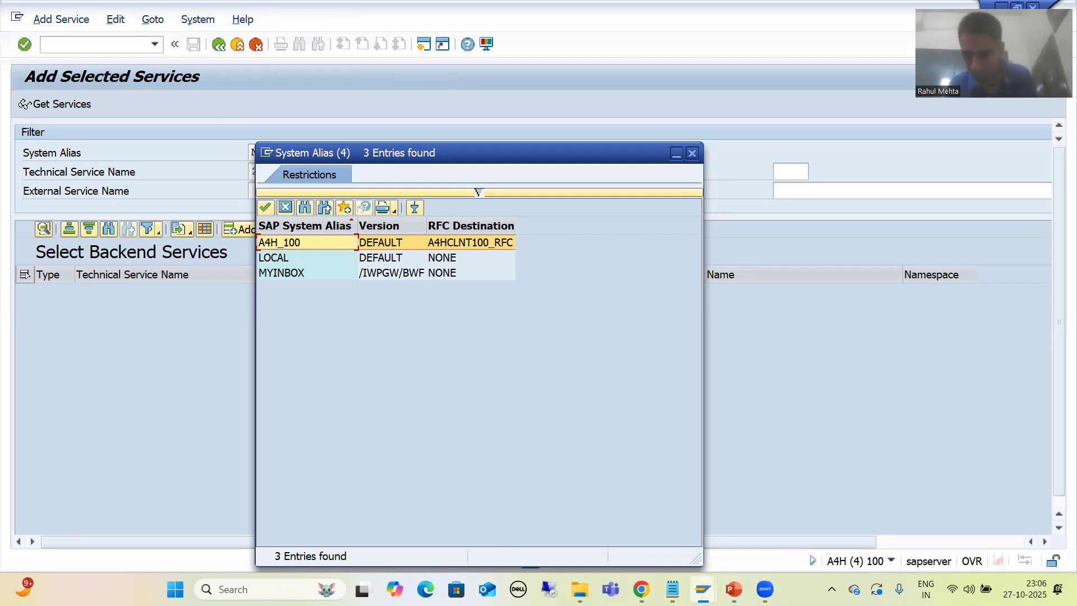
Switch to PowerPoint and highlight the SM30 transaction code on the System Alias slide.
click(702, 589)
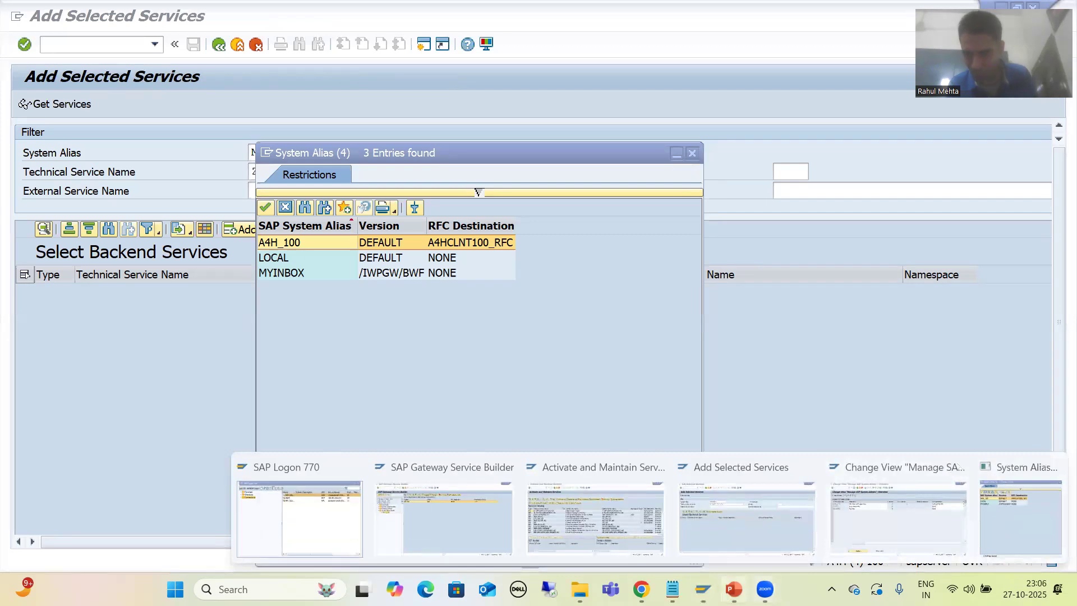
click(733, 589)
click(838, 292)
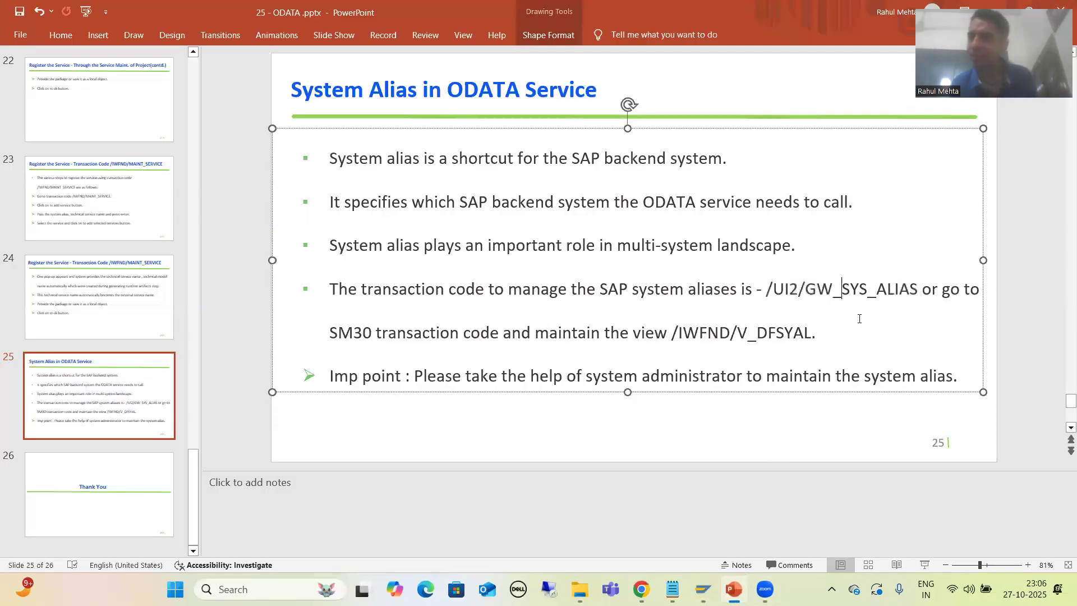
click(366, 332)
drag(364, 332, 332, 336)
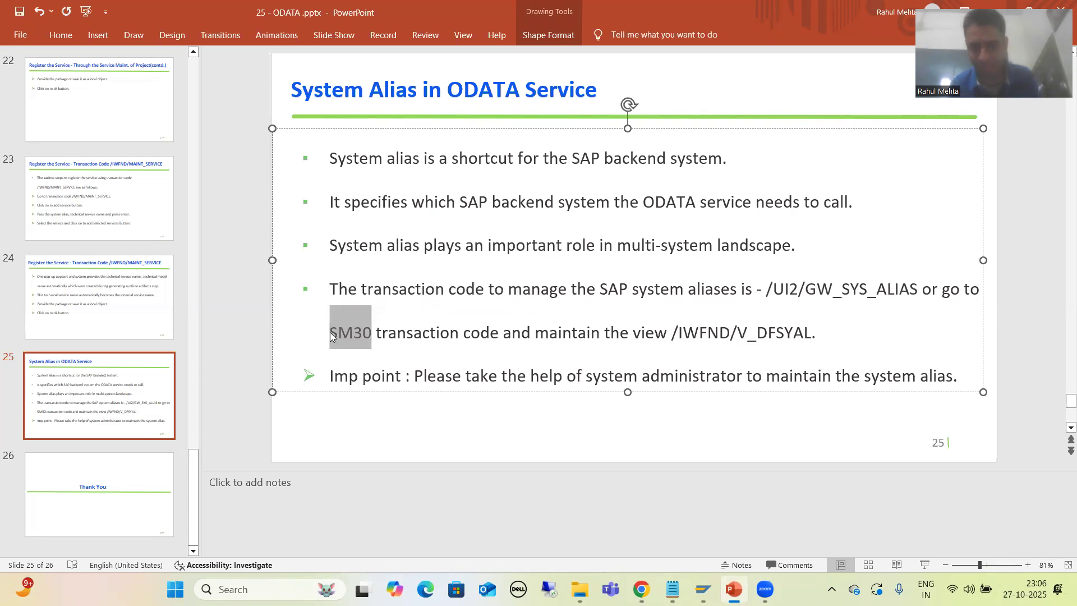
Switch to SAP's Manage SAP System Aliases window and start transaction SM30 in that session.
mouse_move(702, 589)
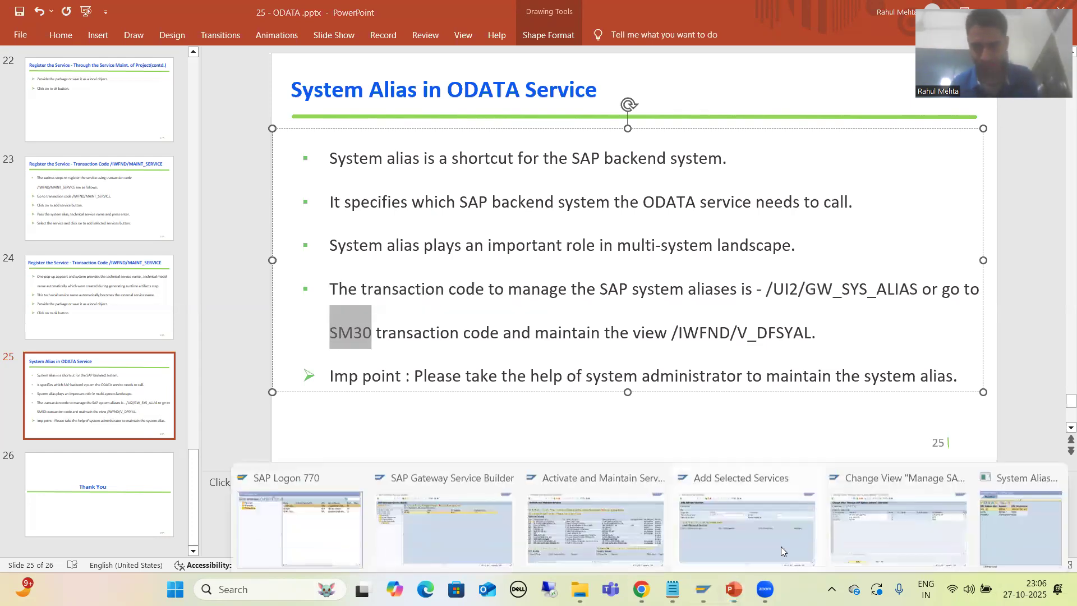
click(904, 500)
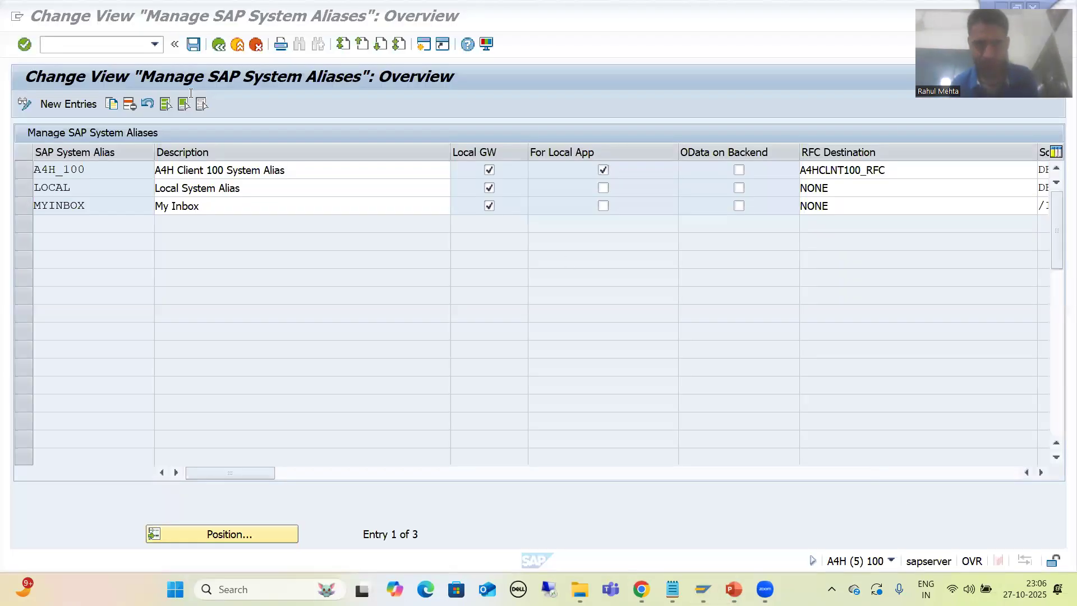
click(99, 44)
text(/nsm30)
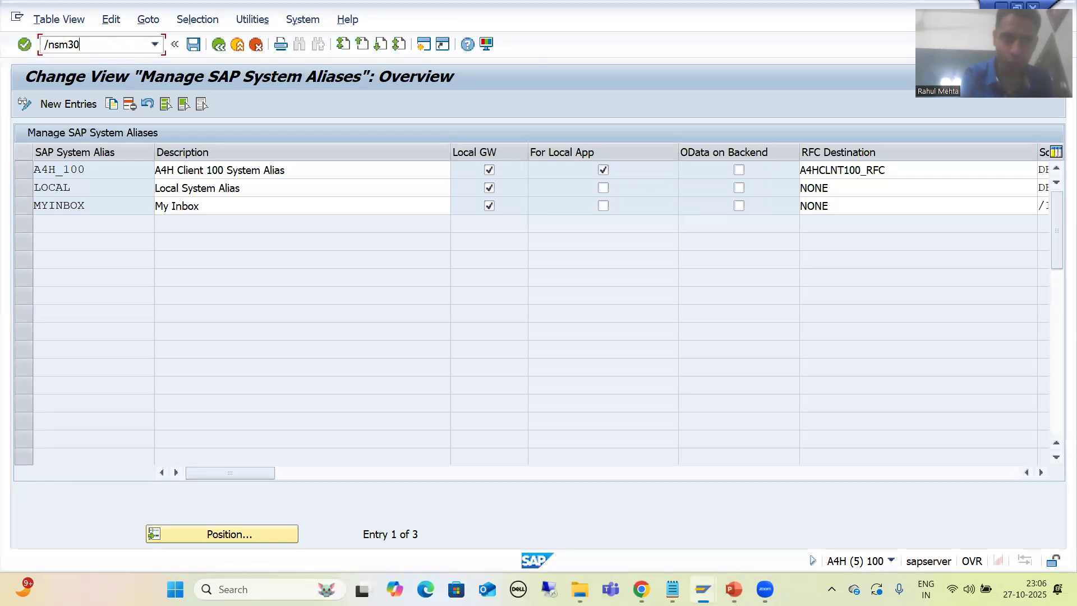
key(Return)
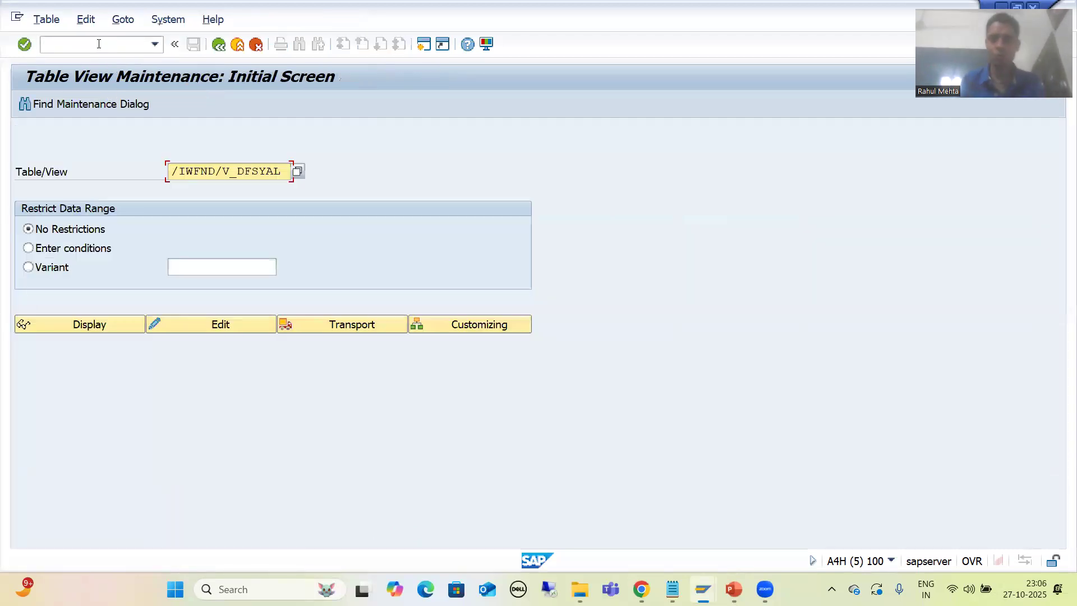
Look up the view name on the PowerPoint slide and open view /IWFND/V_DFSYAL for editing in SAP's Table View Maintenance.
key(alt+Tab)
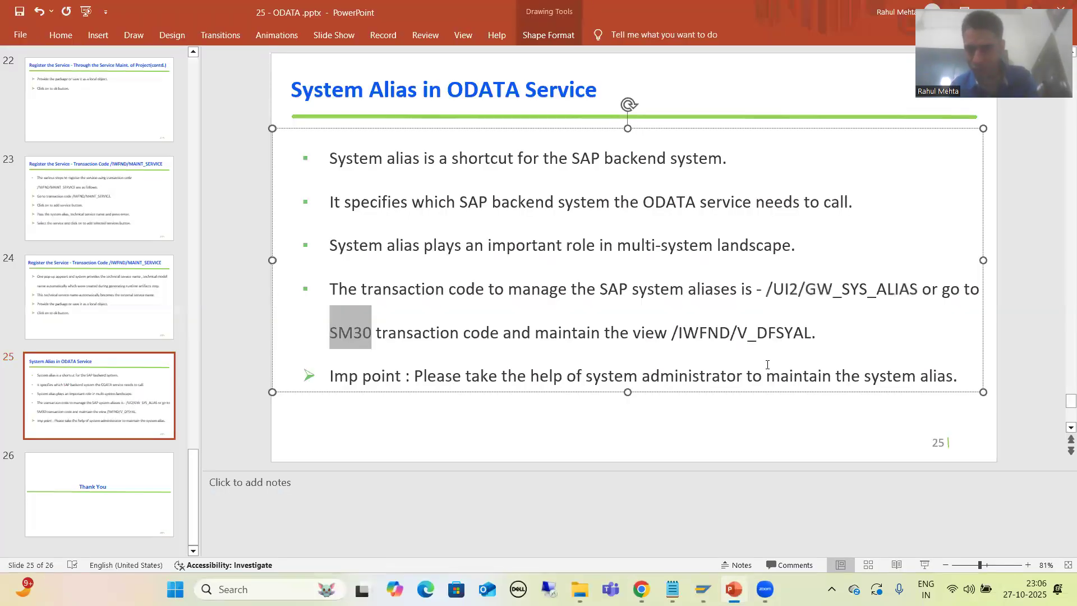
drag(671, 332, 811, 335)
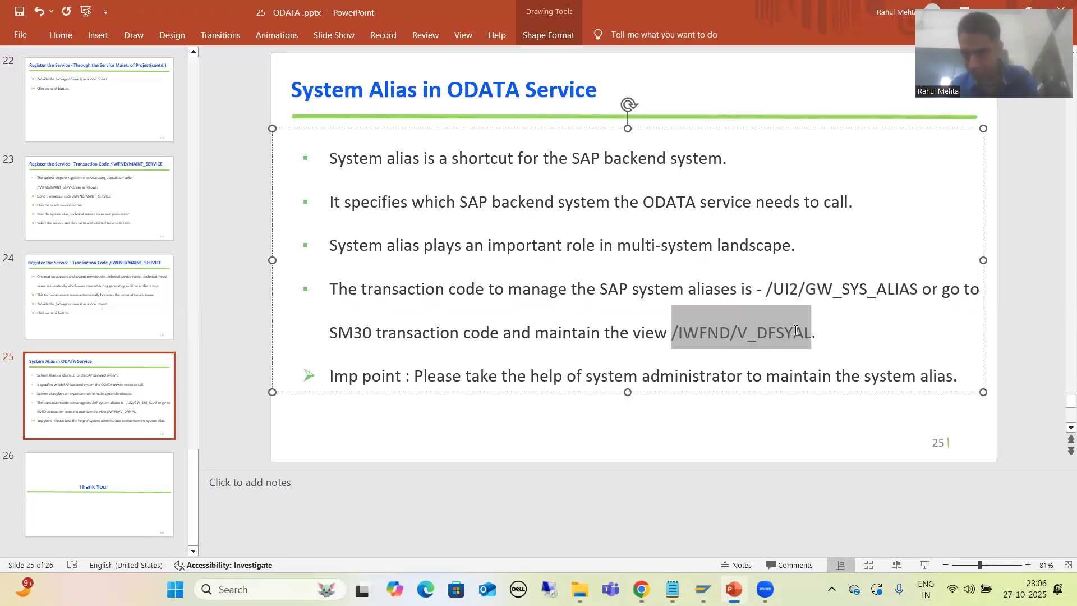
key(alt+Tab)
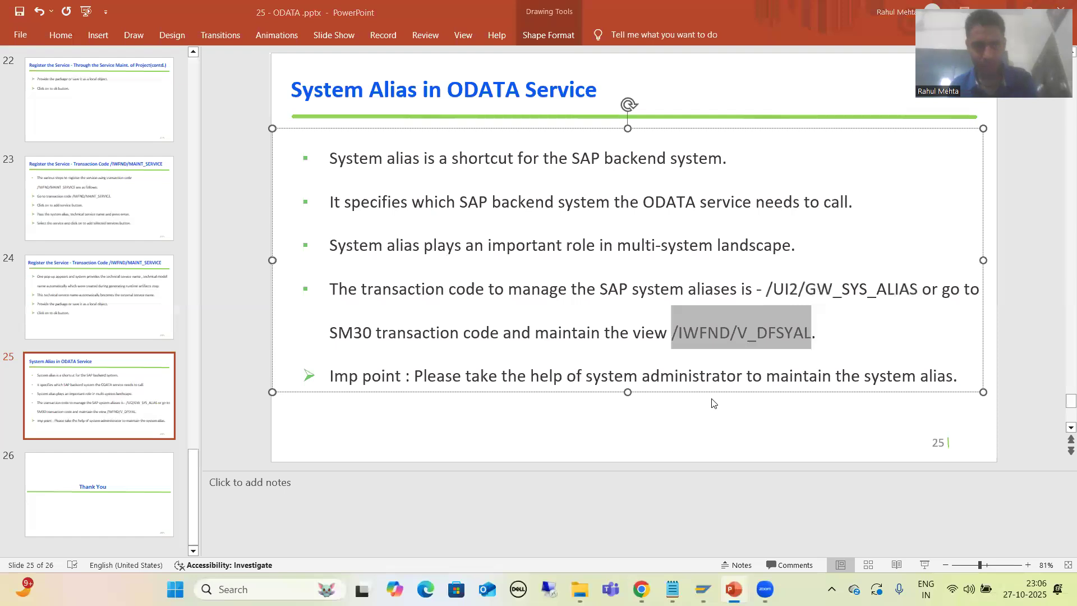
key(BackSpace)
key(BackSpace)
key(BackSpace)
key(BackSpace)
key(BackSpace)
key(BackSpace)
key(BackSpace)
key(BackSpace)
key(BackSpace)
key(BackSpace)
key(BackSpace)
key(BackSpace)
key(BackSpace)
key(BackSpace)
key(BackSpace)
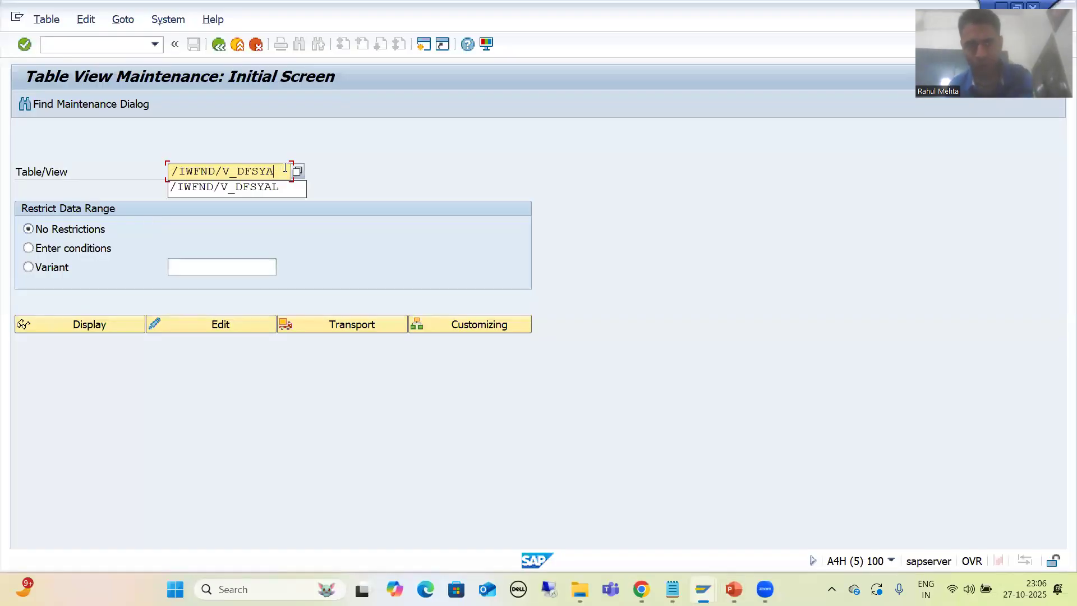
key(Down)
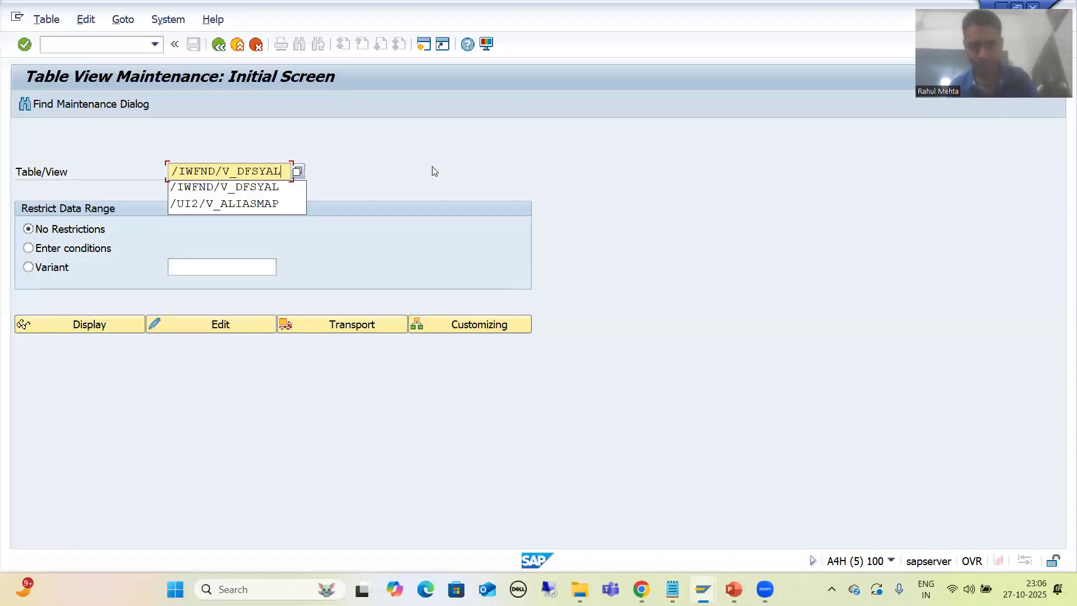
key(Return)
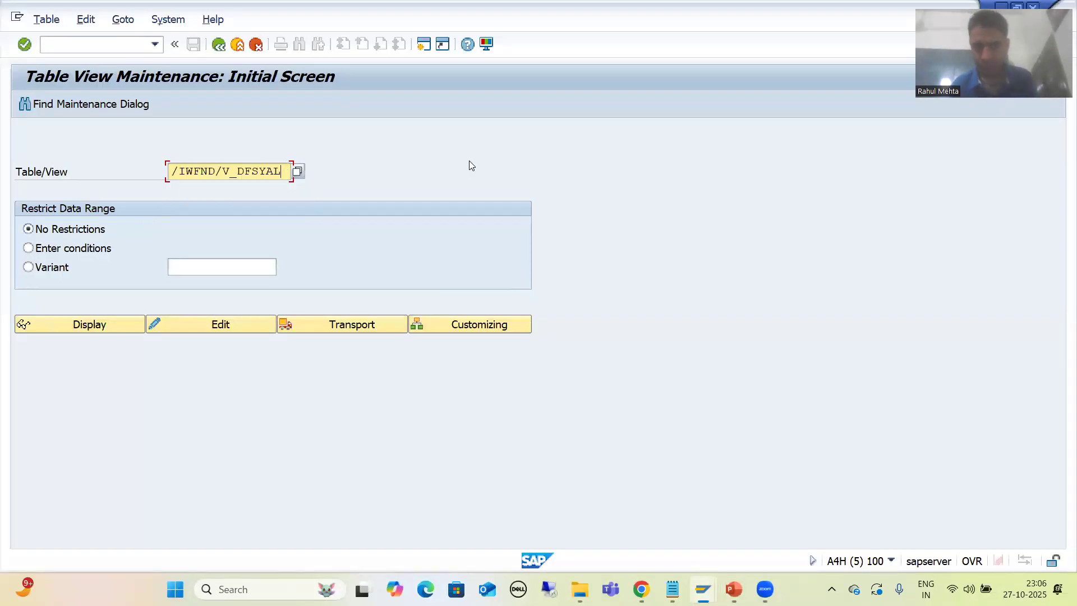
click(244, 325)
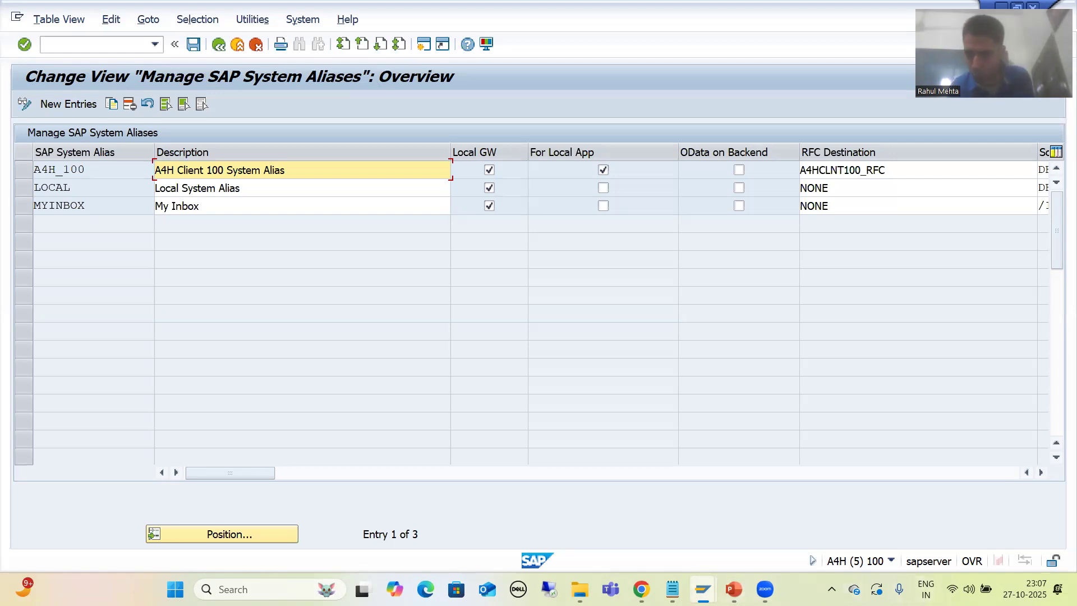
Close the System Alias value list in Add Selected Services and review the ZSOSRV_PRJ service registration in SAP Gateway Service Builder.
click(703, 589)
click(496, 528)
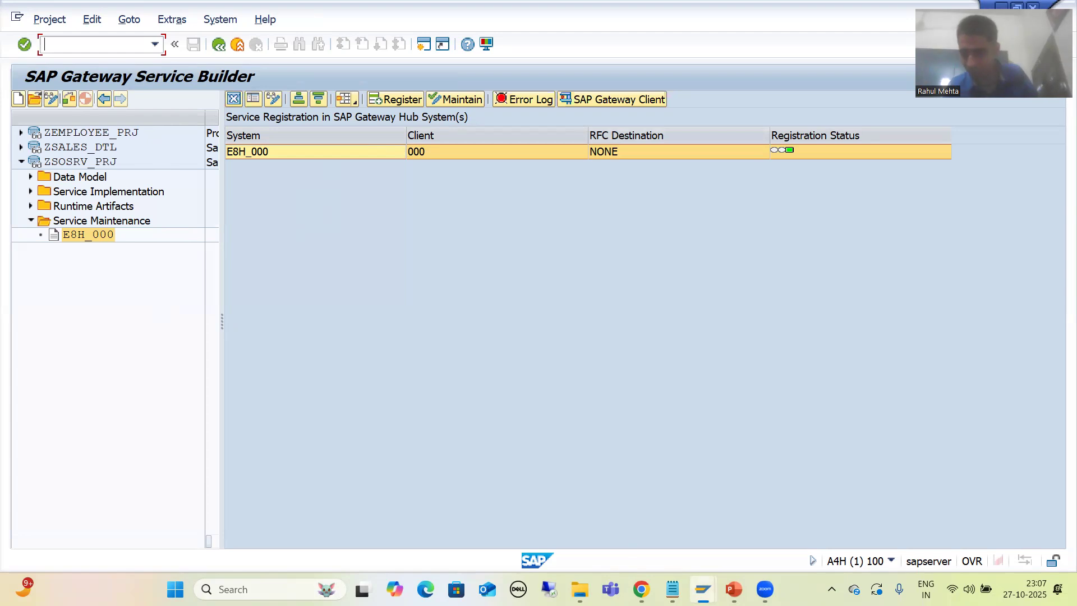
click(702, 588)
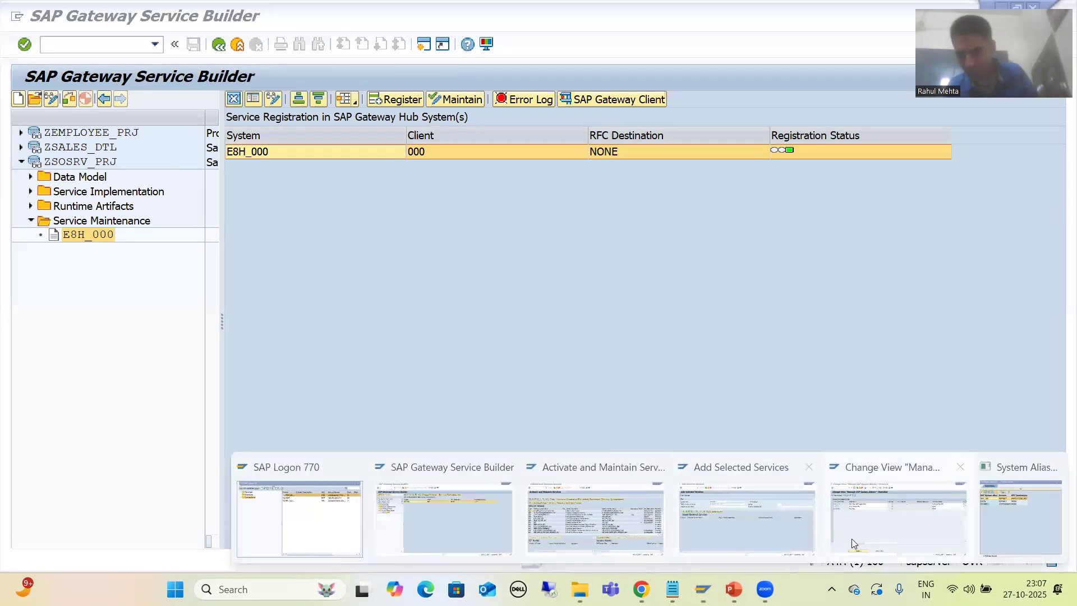
click(761, 511)
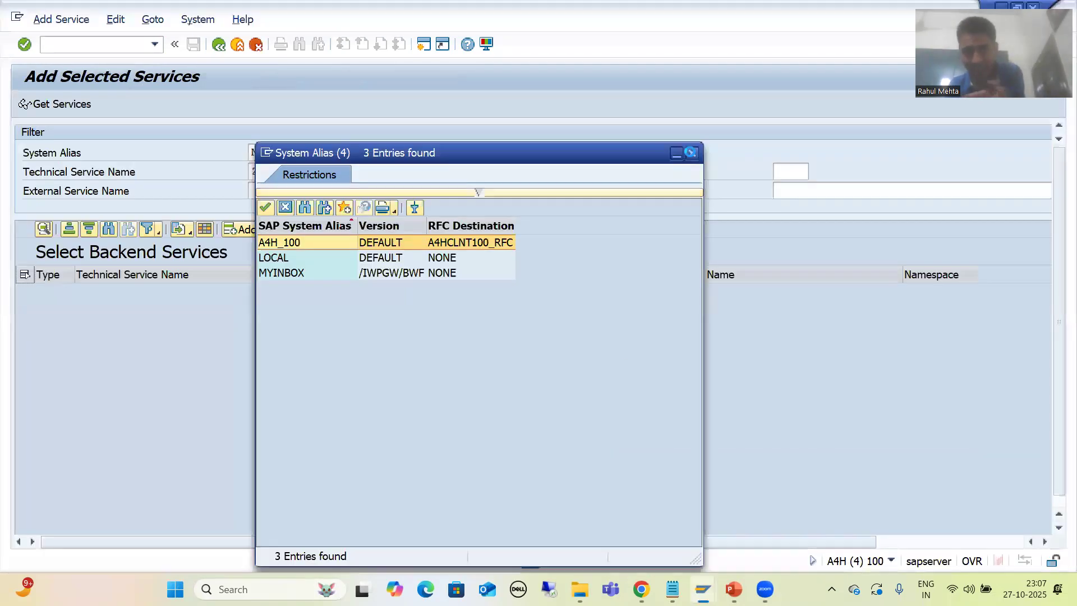
click(692, 152)
click(280, 153)
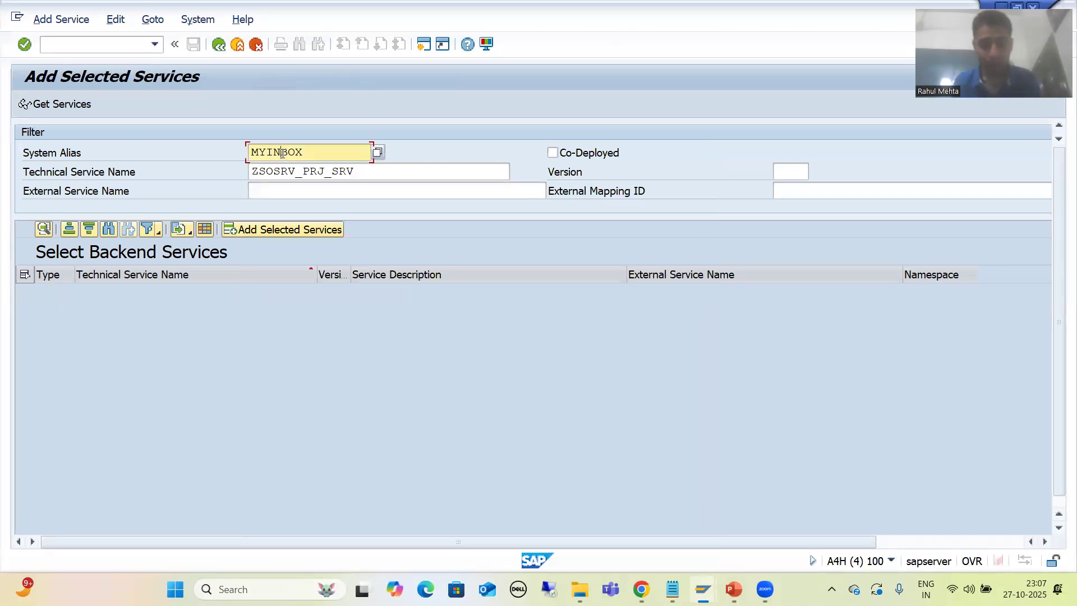
key(alt+Tab)
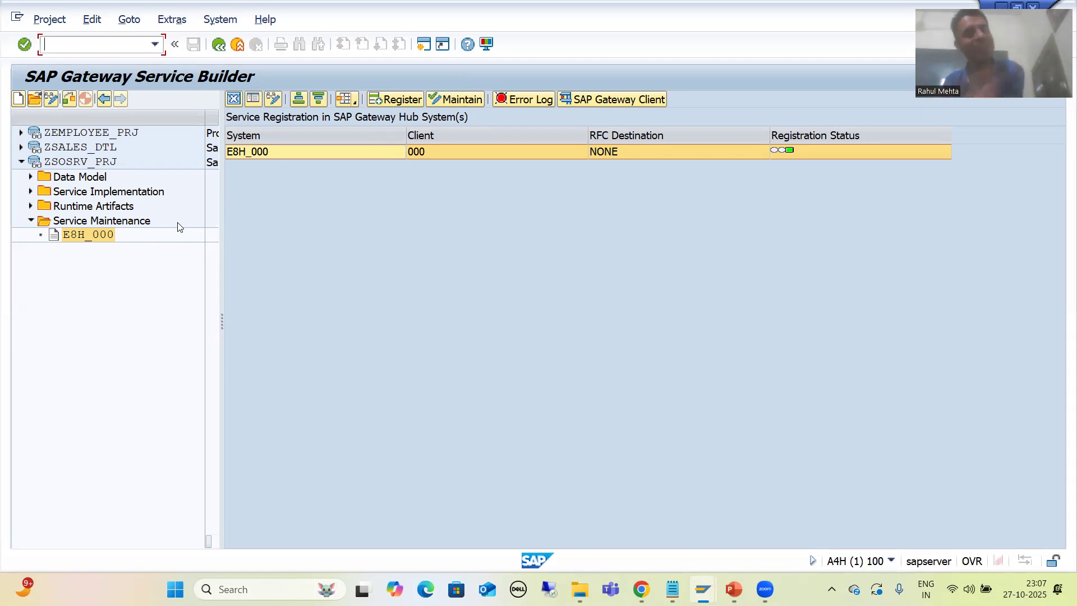
Switch to the SAP Activate and Maintain Services window and filter the service catalog for technical service ZSOSRV_PRJ_SRV.
click(643, 588)
mouse_move(703, 586)
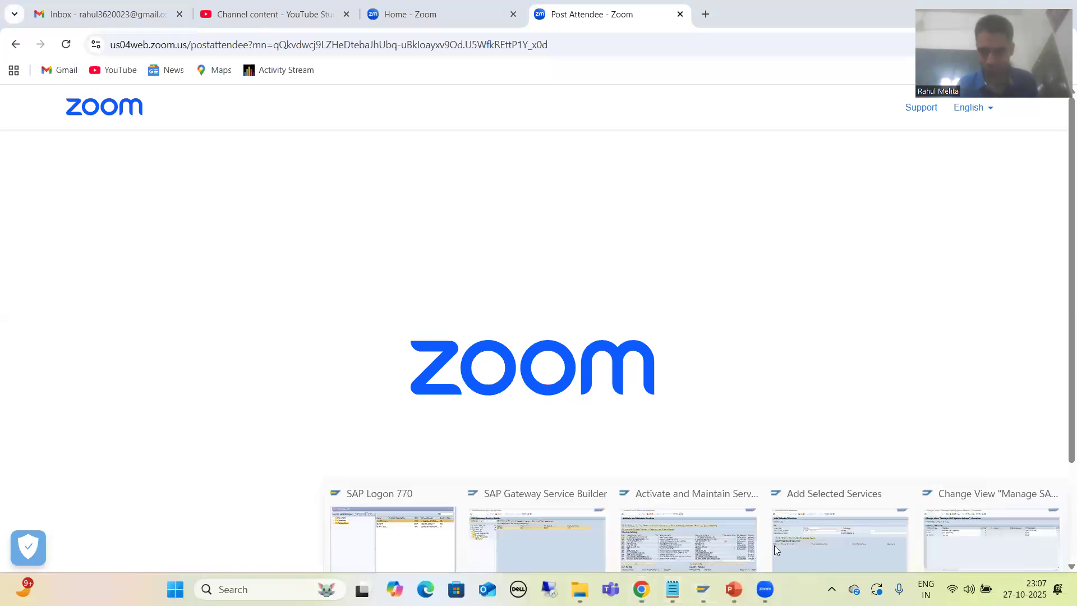
click(674, 519)
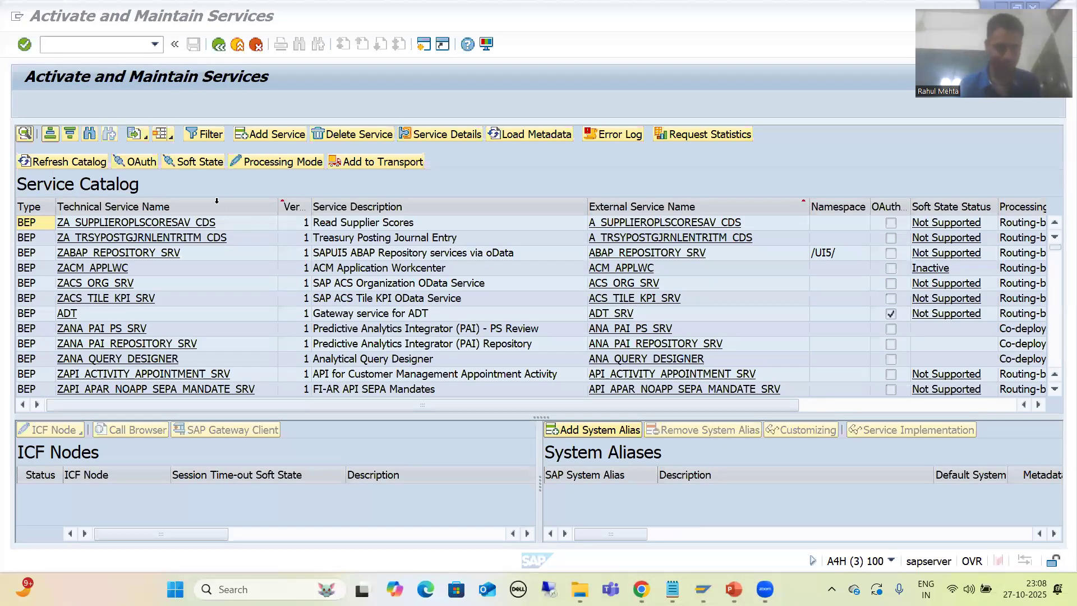
click(213, 135)
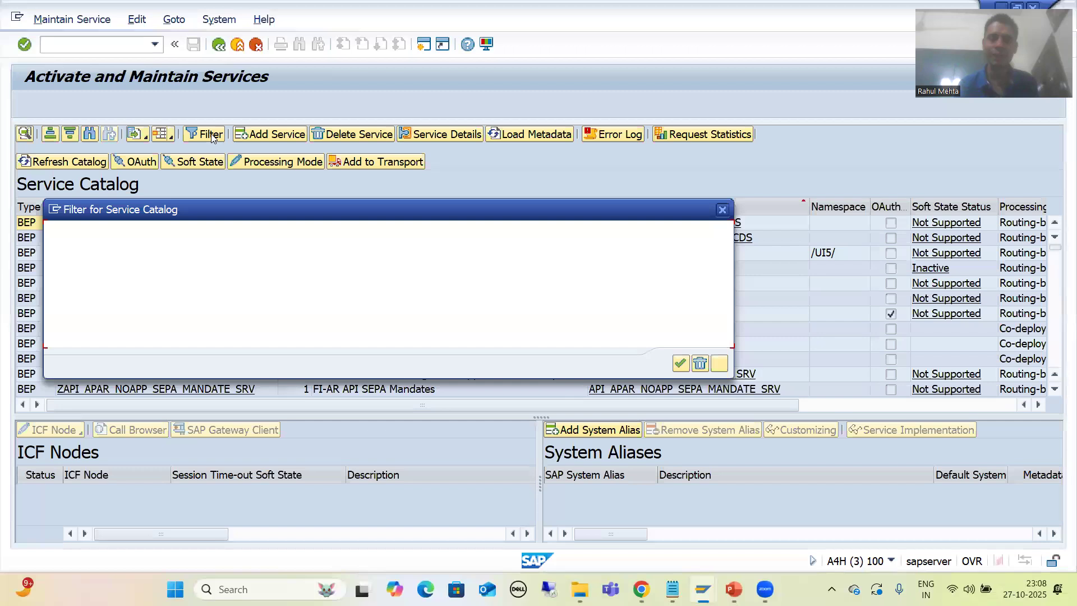
click(291, 248)
click(297, 252)
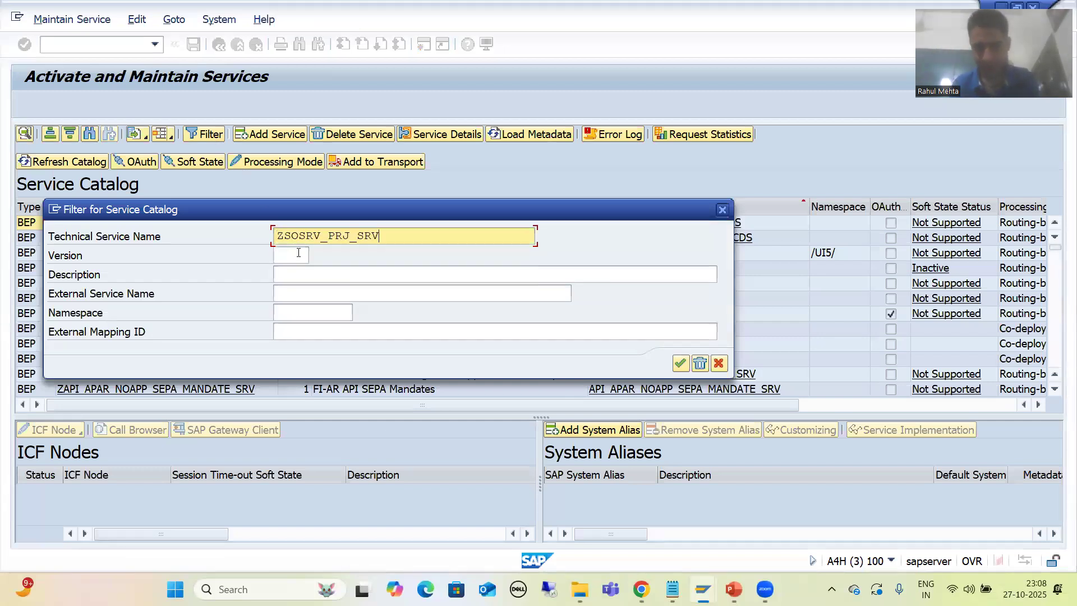
key(Return)
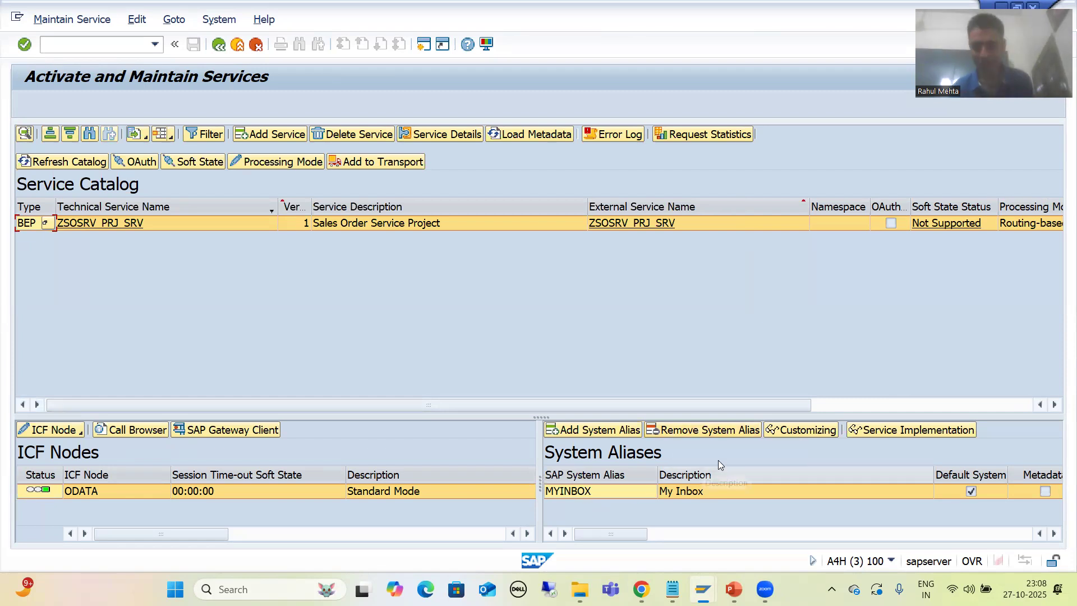
Unregister ZSOSRV_PRJ_SRV by removing its MYINBOX system alias, deactivating its ODATA ICF node and deleting the service.
click(716, 435)
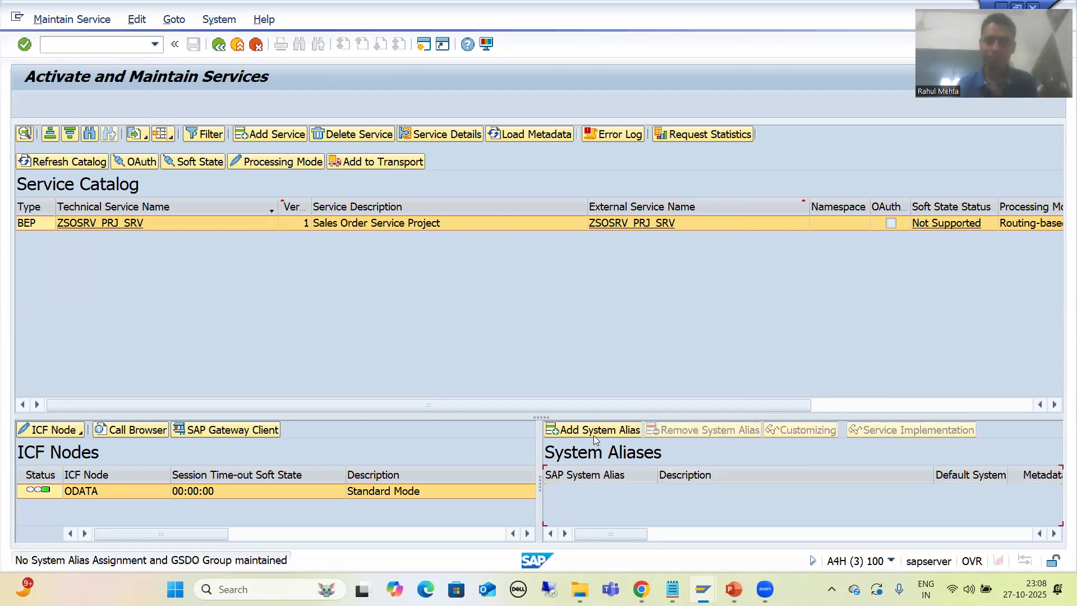
click(75, 433)
click(56, 485)
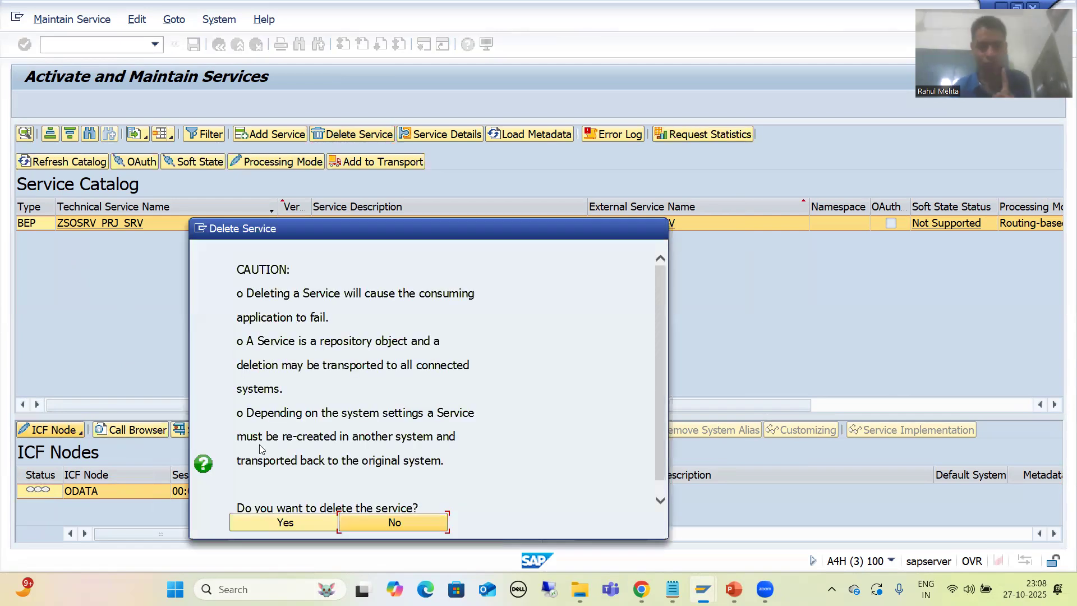
click(269, 524)
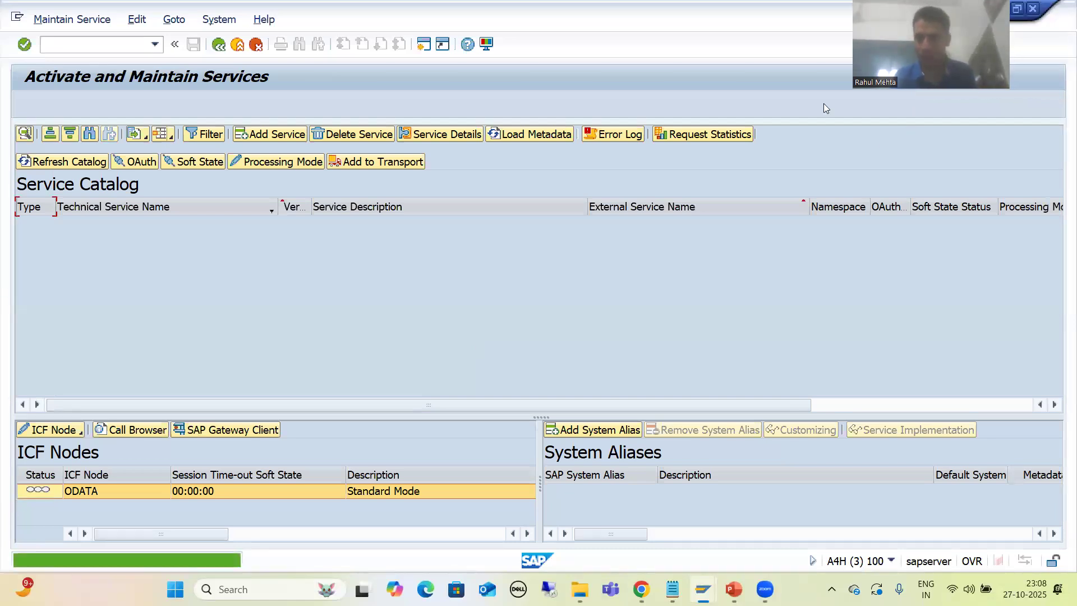
Switch to the SAP Gateway Service Builder session and start transaction /IWFND/MAINT_SERVICE in it.
click(702, 589)
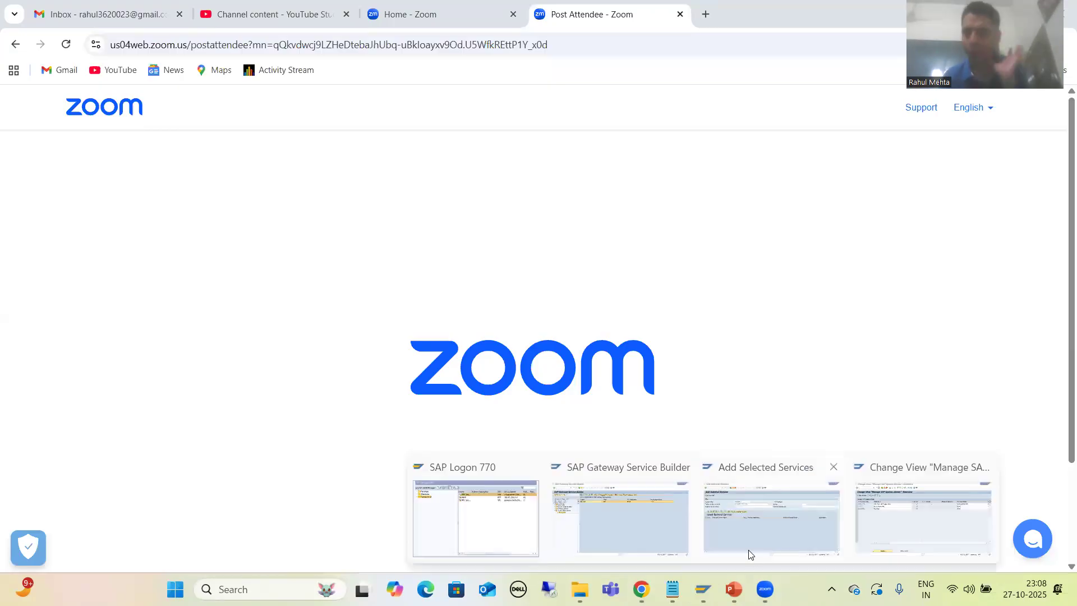
click(644, 530)
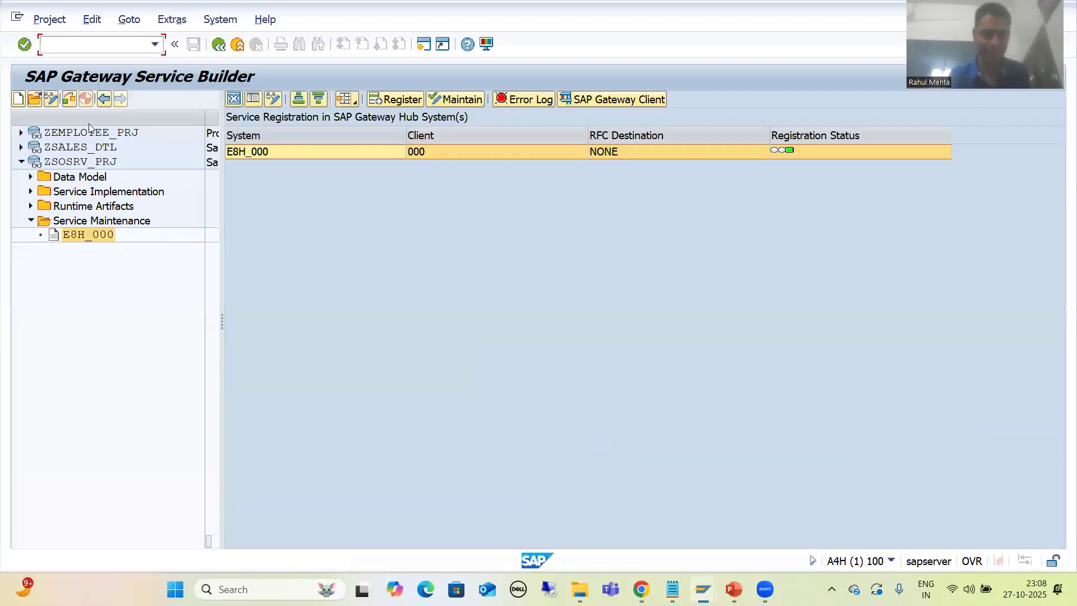
click(154, 44)
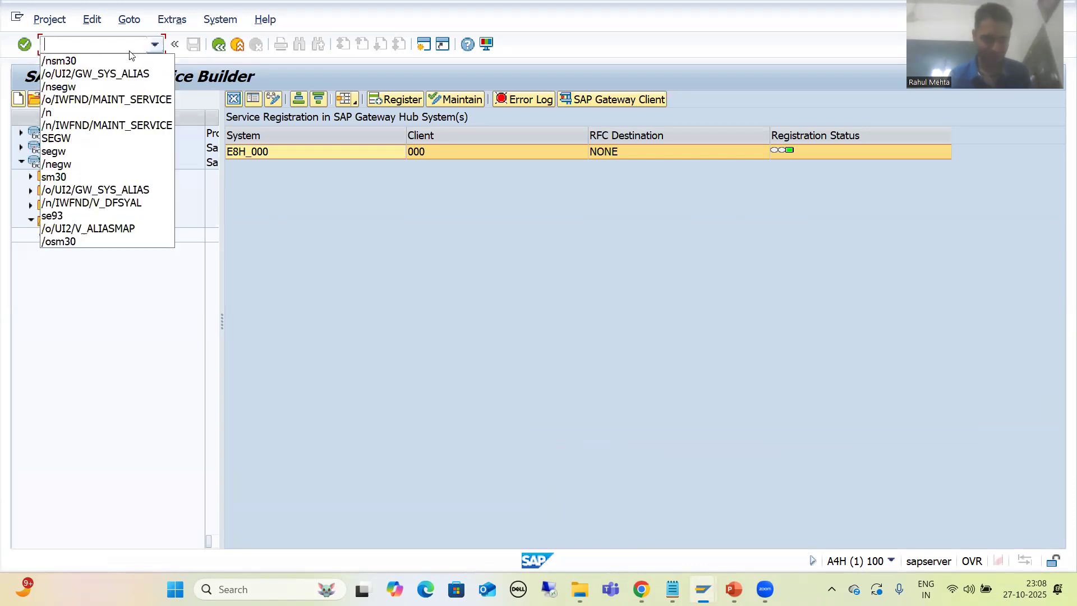
click(79, 126)
key(Return)
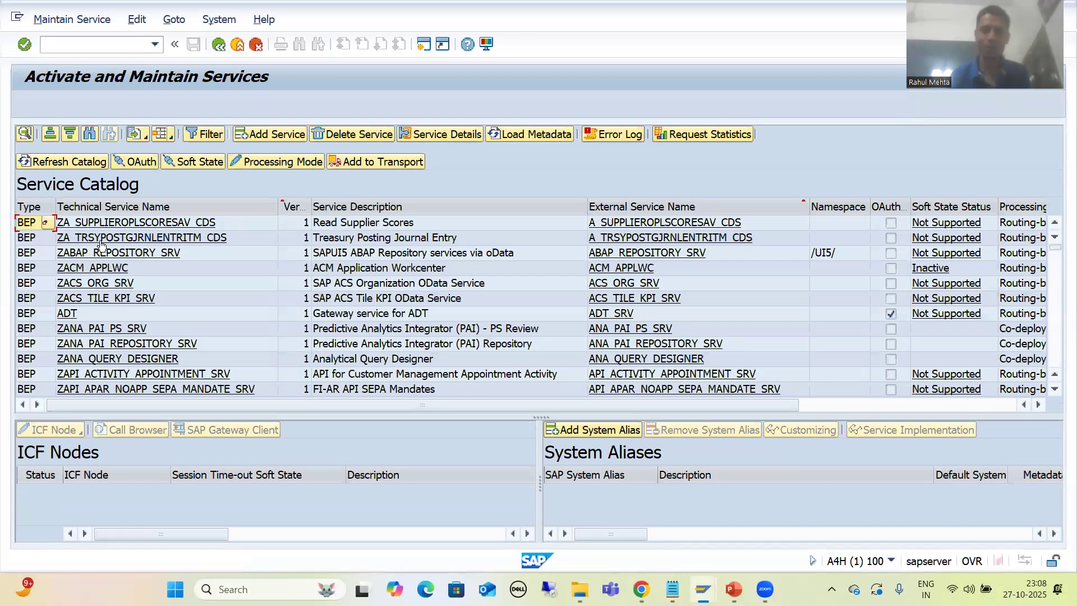
Return this session to the SAP Gateway Service Builder by starting transaction SEGW.
click(154, 44)
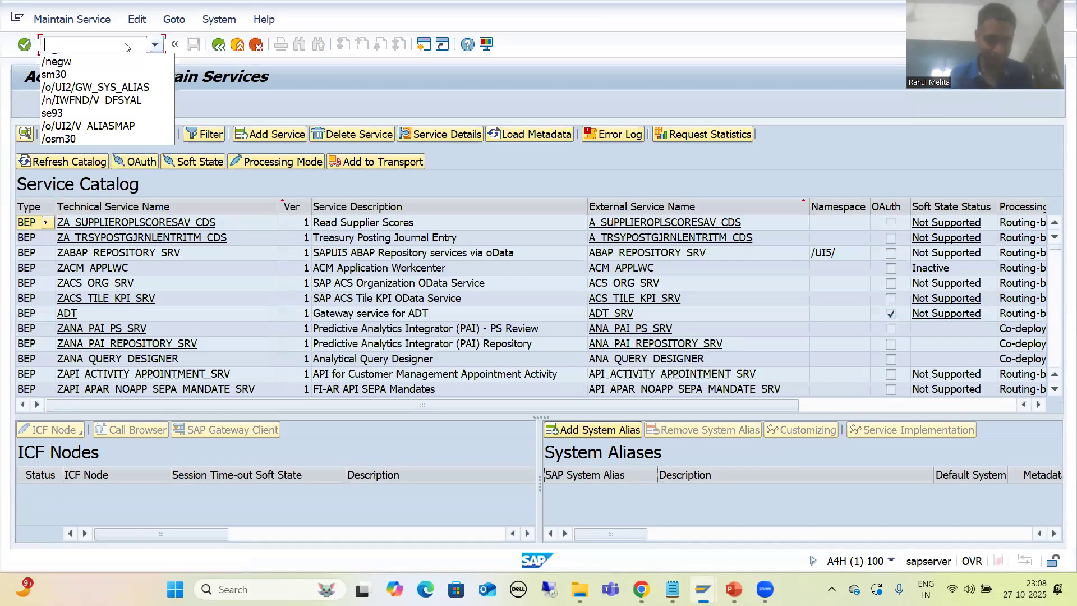
click(61, 41)
text(/nsewg)
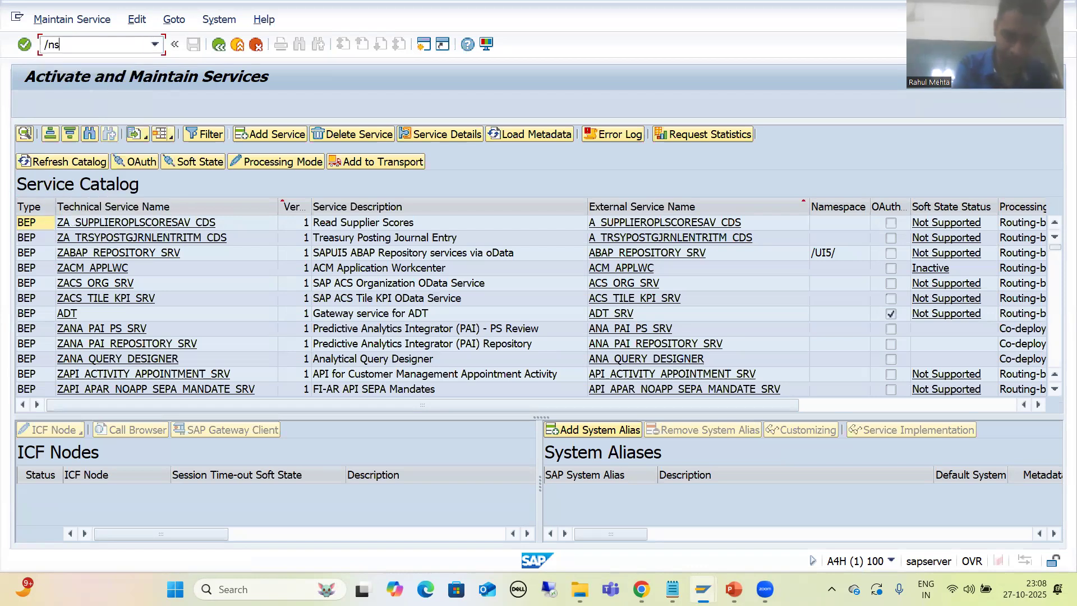
key(BackSpace)
key(BackSpace)
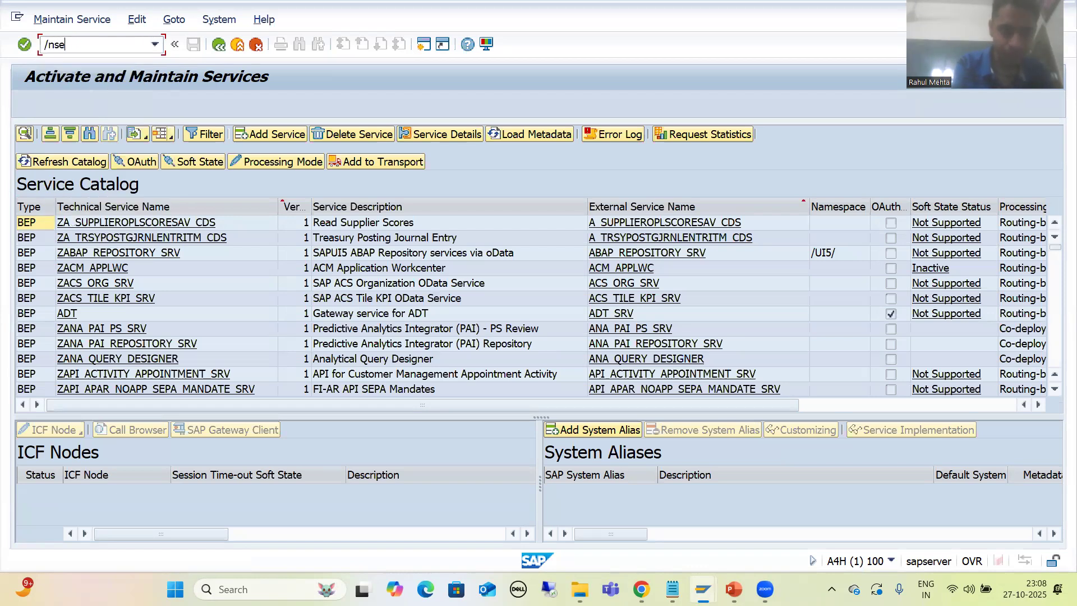
text(gw)
key(Return)
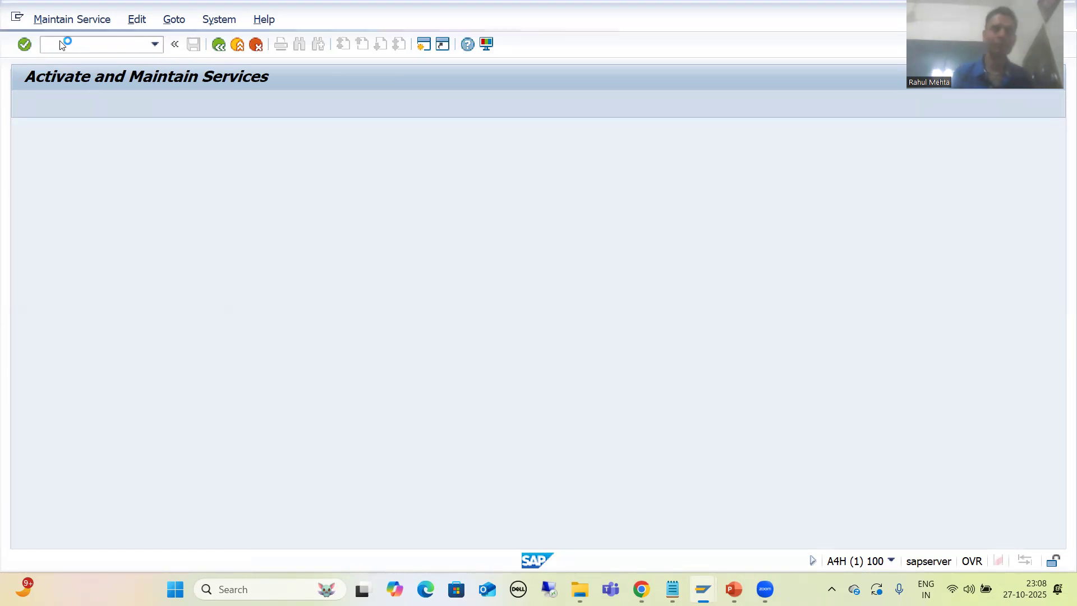
Open the E8H_000 service maintenance entry of project ZSOSRV_PRJ to check its registration status.
click(21, 162)
click(30, 221)
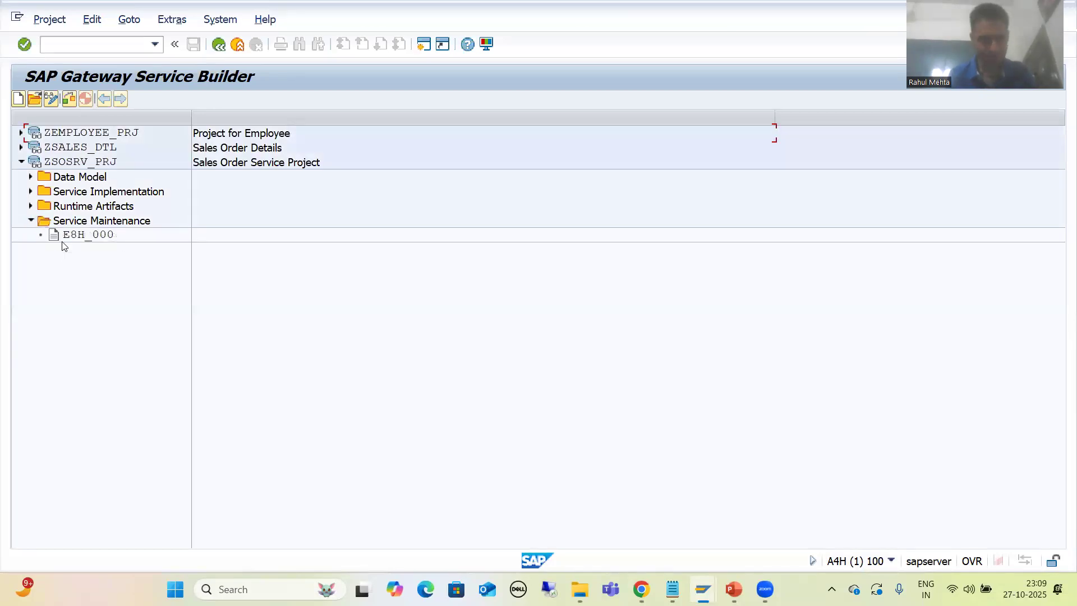
click(63, 239)
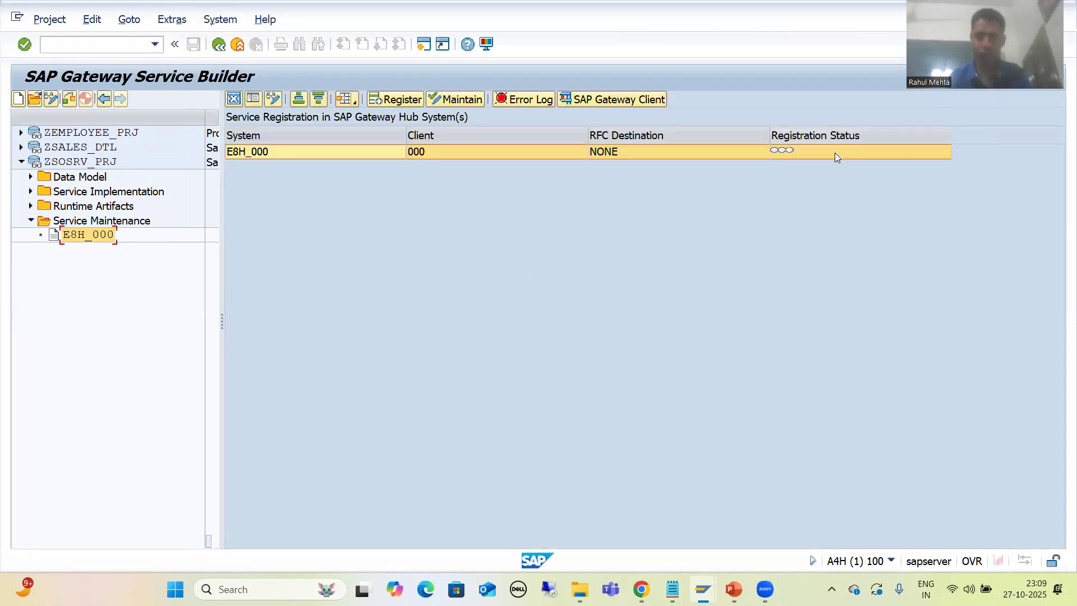
Register service ZSOSRV_PRJ_SRV on E8H_000 as a local object in package $TMP, keeping the standard ICF node mode.
click(410, 103)
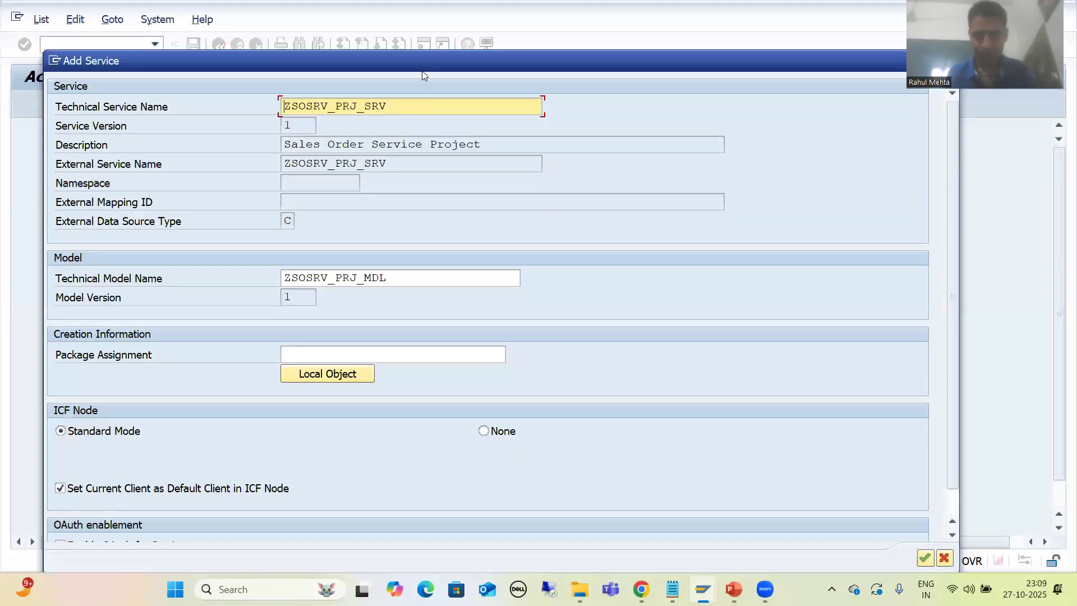
drag(422, 71, 425, 57)
click(319, 335)
click(333, 359)
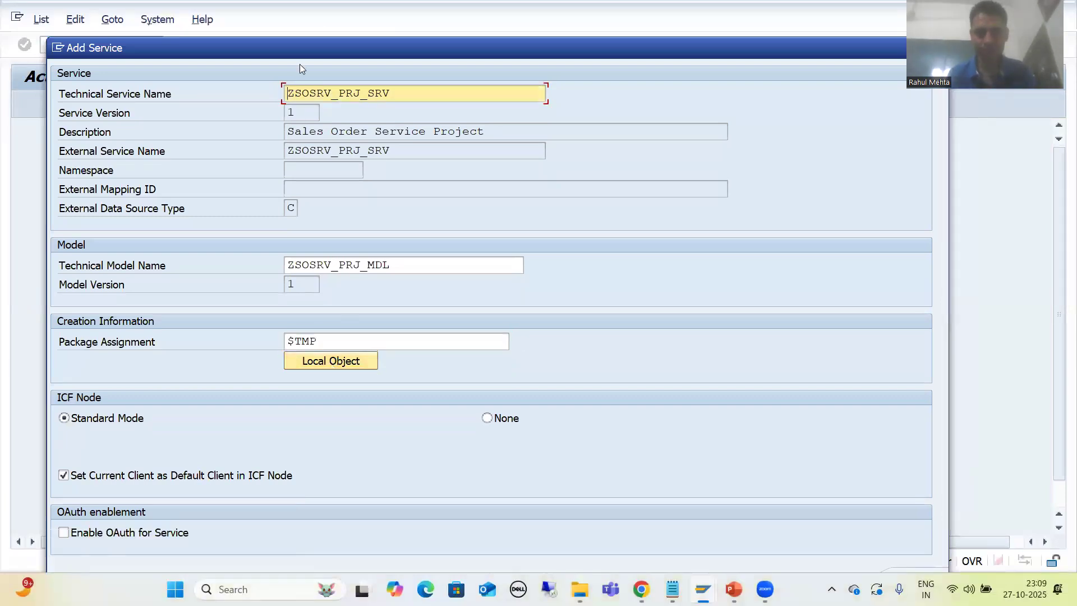
drag(301, 56, 282, 17)
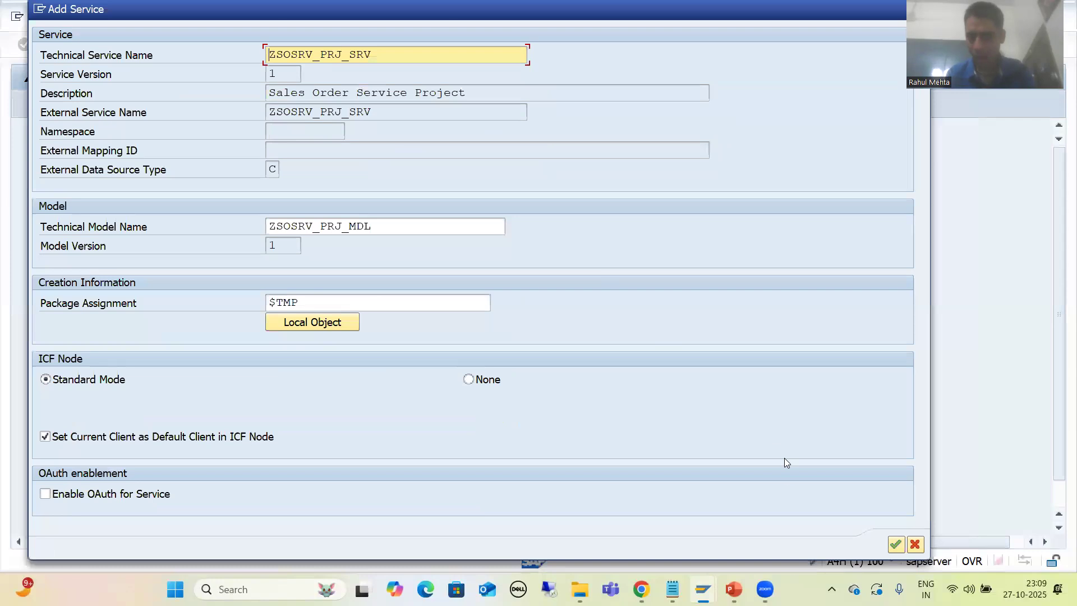
click(895, 544)
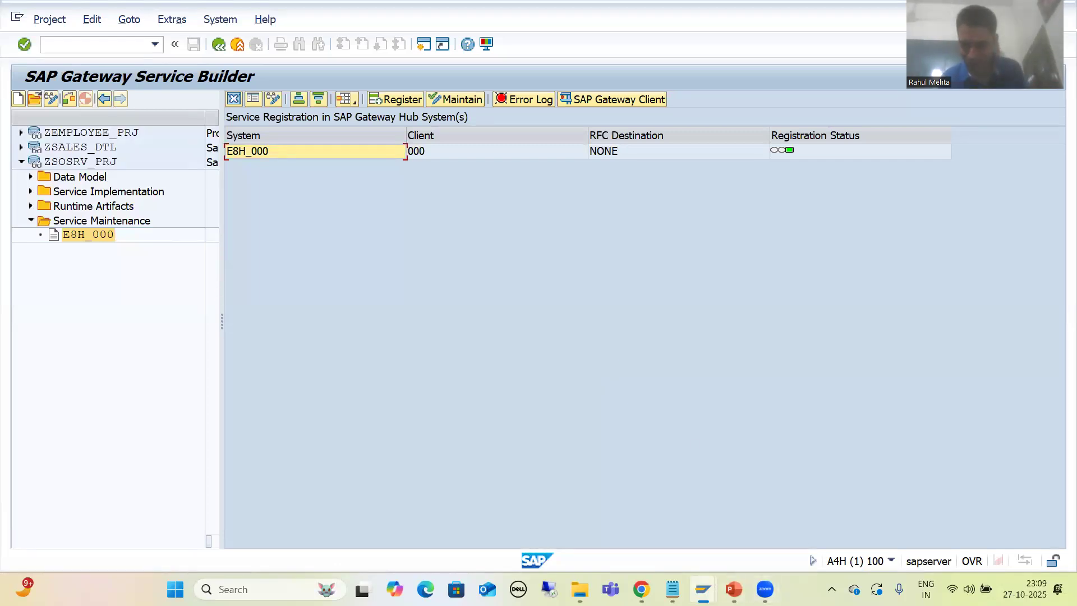
Open transaction /IWFND/MAINT_SERVICE in the Add Selected Services session and filter the catalog for ZSOSRV_PRJ_SRV to check its system alias.
click(703, 589)
click(810, 527)
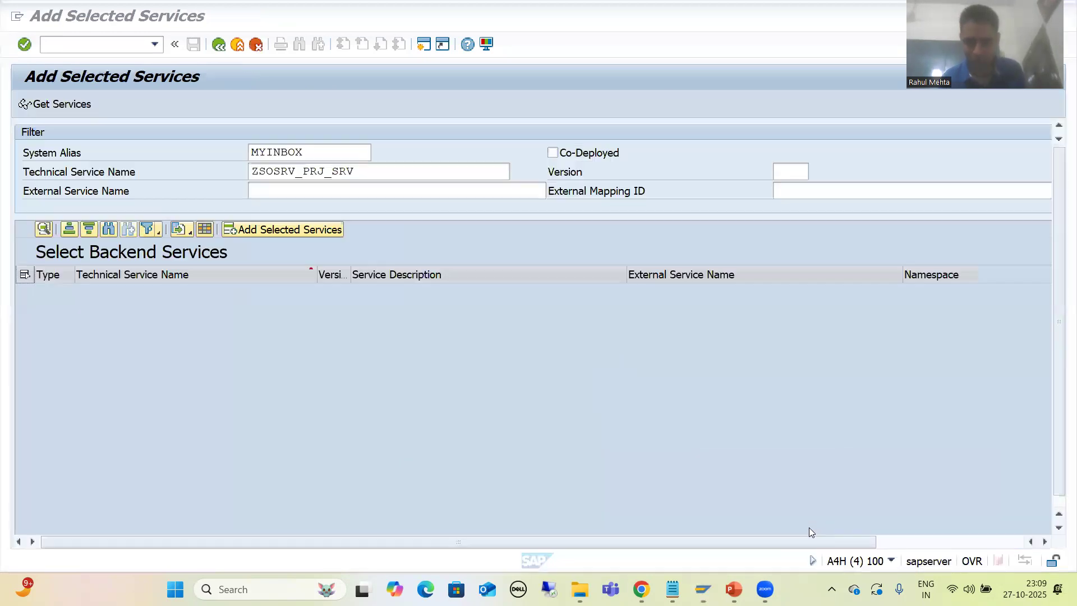
click(154, 44)
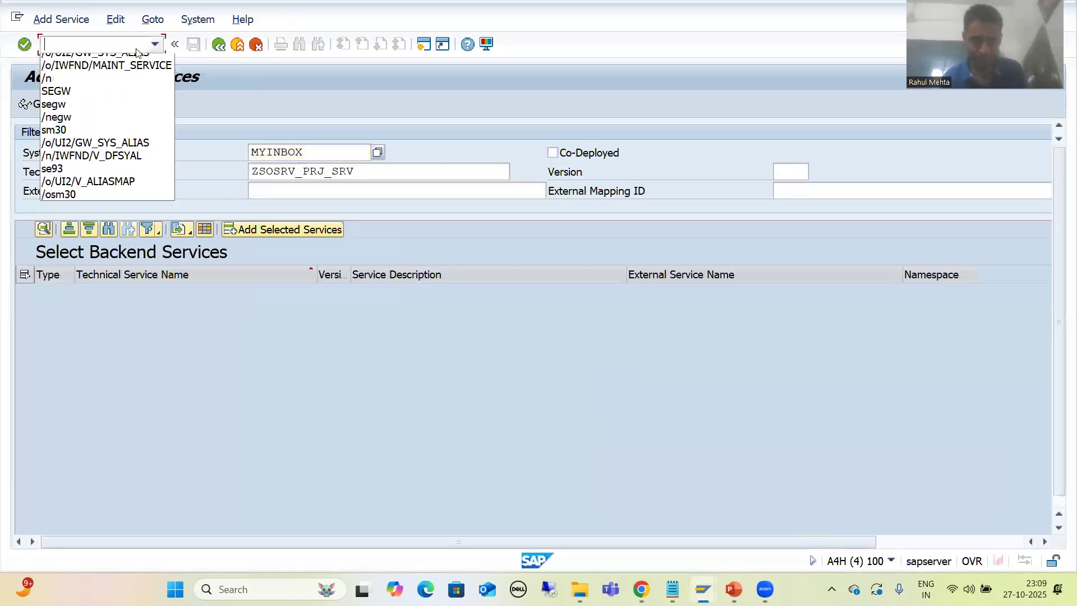
click(91, 74)
key(Return)
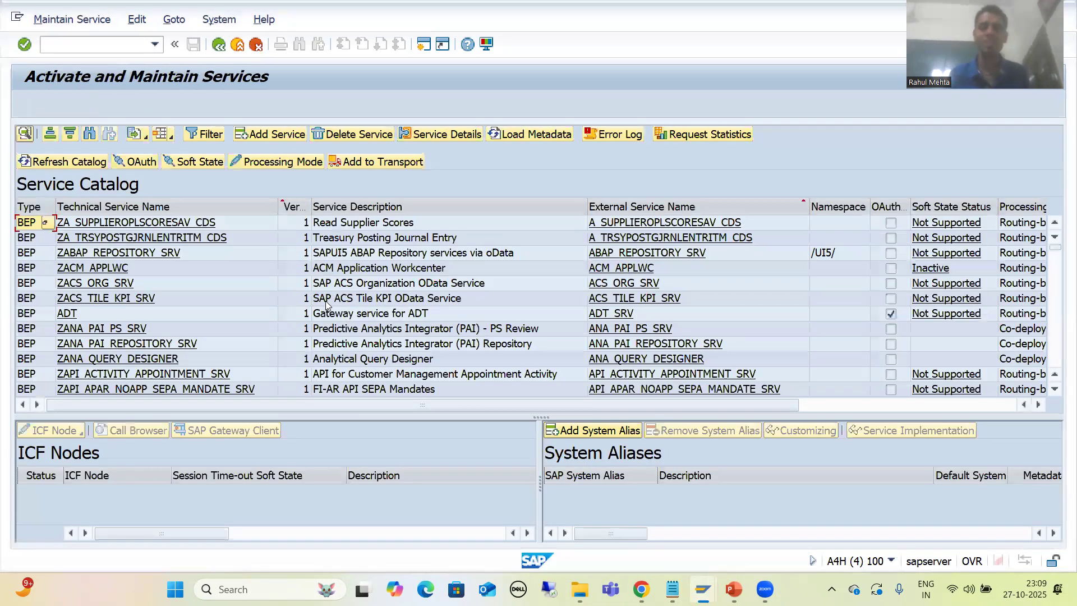
click(210, 136)
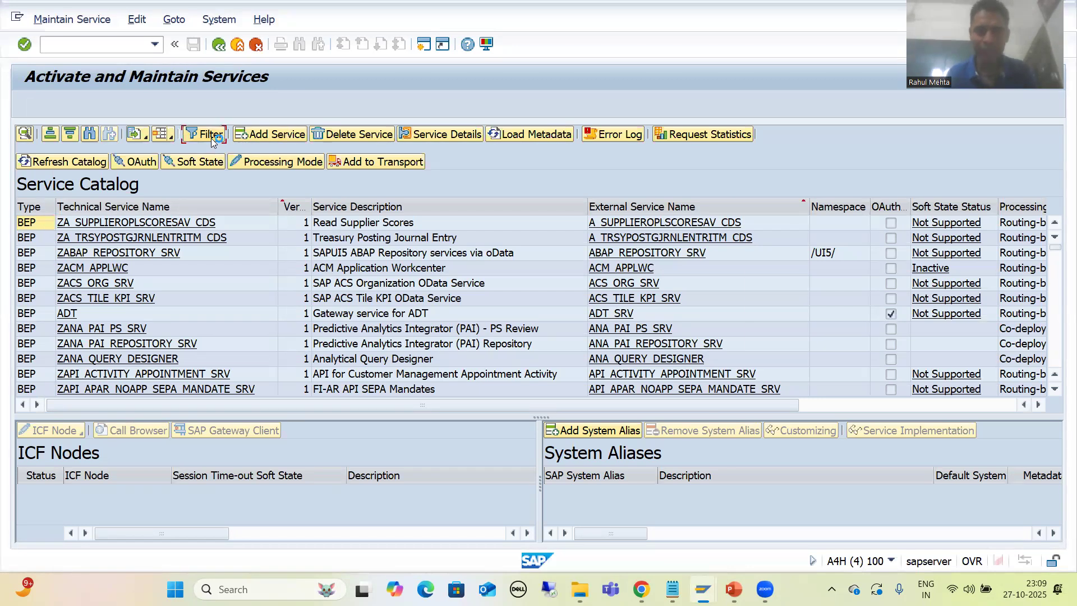
click(298, 256)
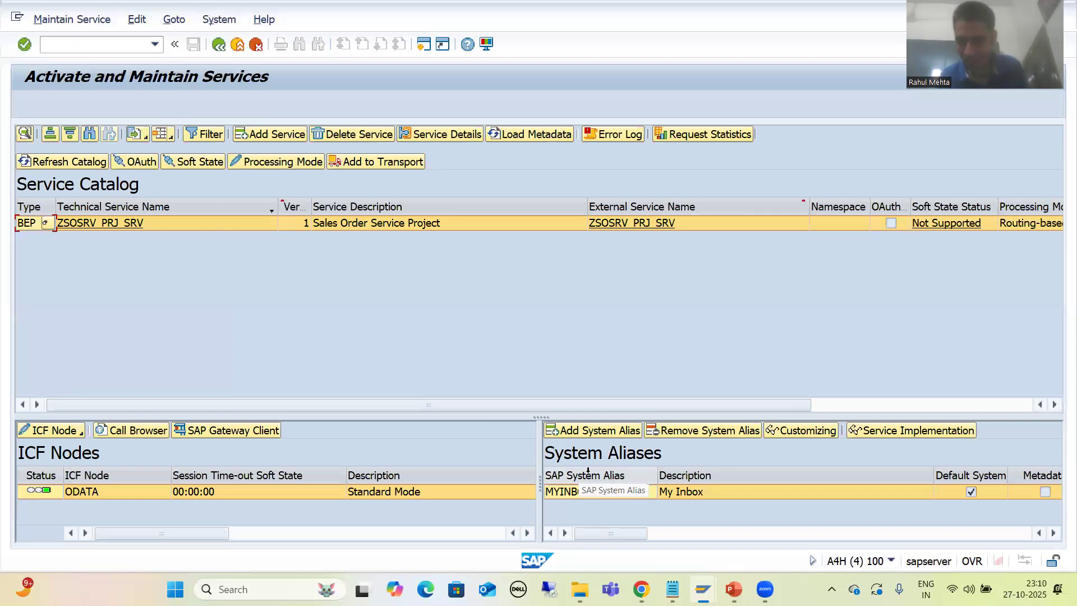
Switch to the Manage SAP System Aliases window and select the MYINBOX alias entry.
mouse_move(702, 588)
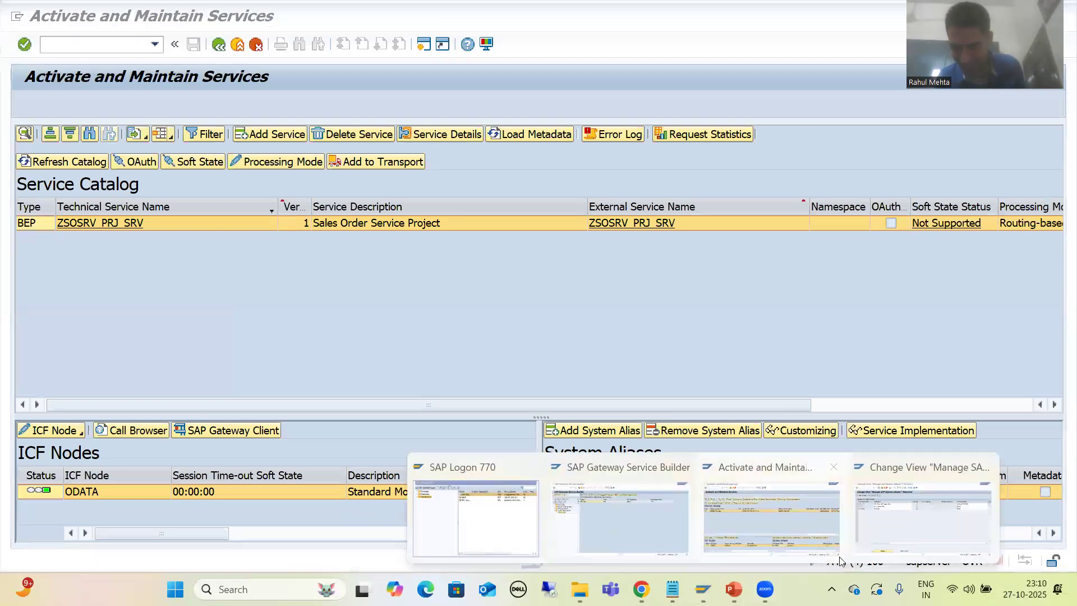
click(899, 519)
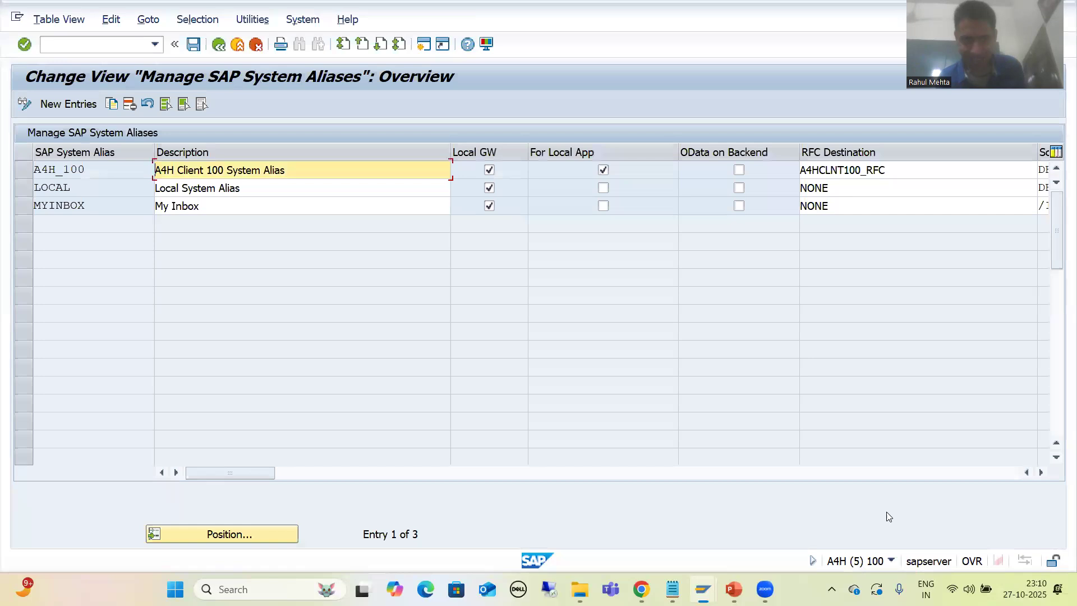
click(25, 207)
drag(89, 205, 63, 205)
click(62, 206)
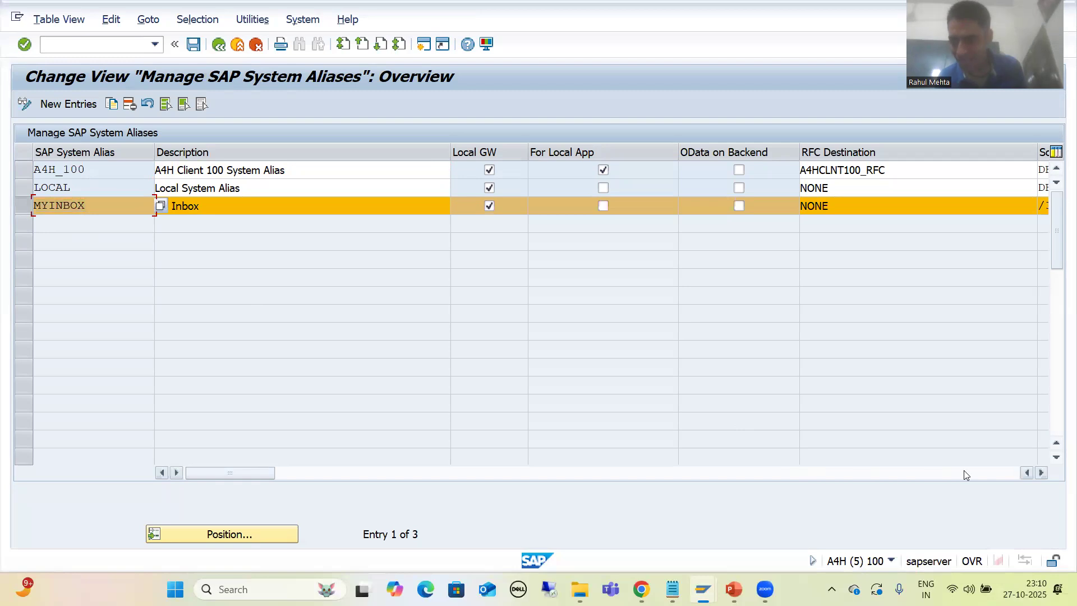
Examine the System ID and Client of the MYINBOX alias and compare them with the current session's system information.
click(1042, 472)
click(1041, 472)
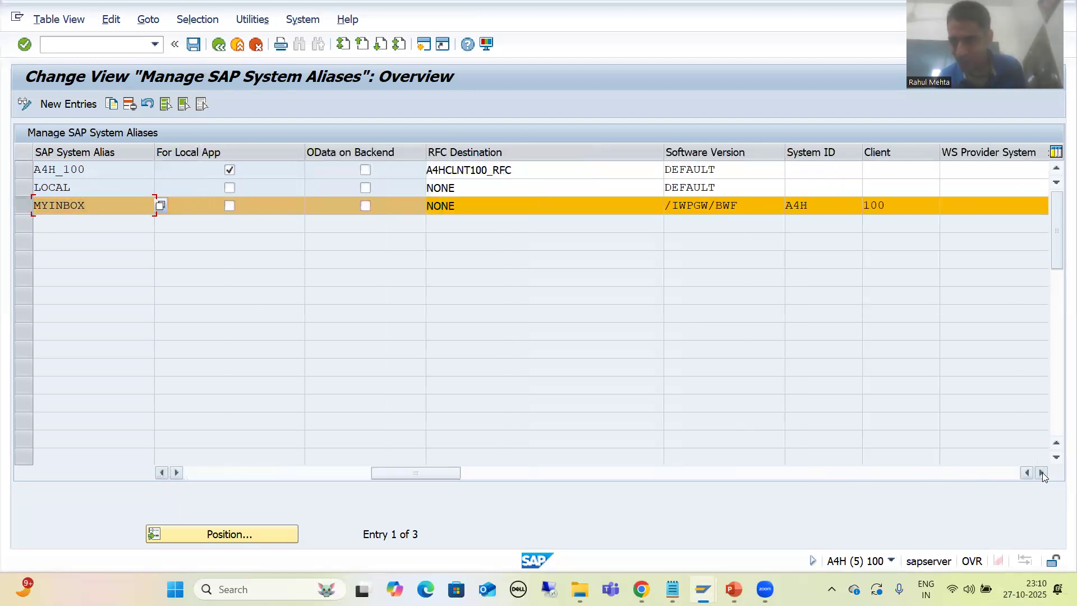
click(1041, 472)
click(1041, 472)
click(537, 206)
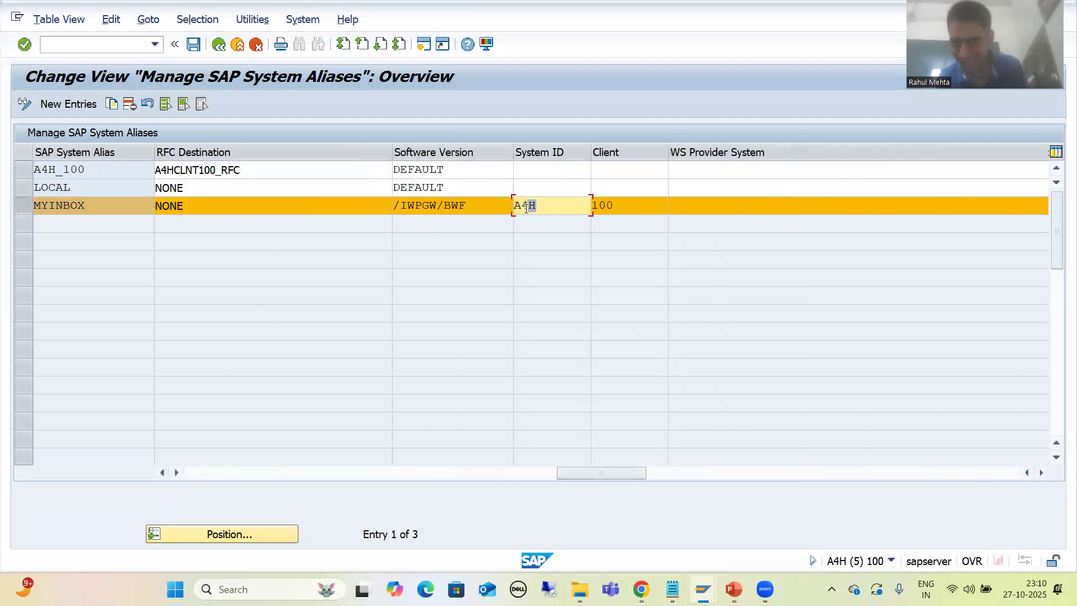
click(604, 206)
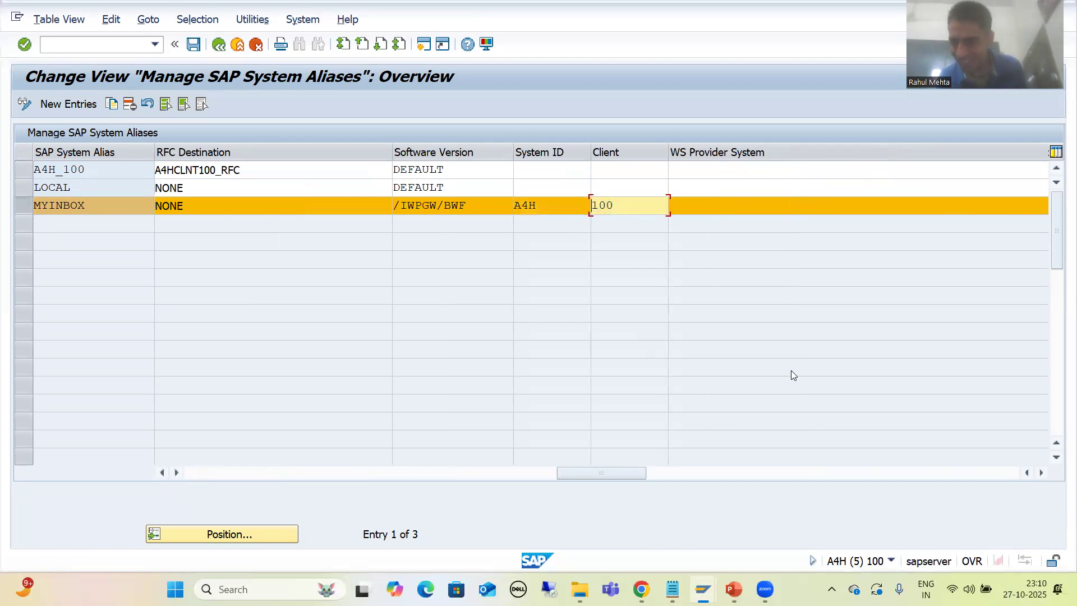
click(891, 560)
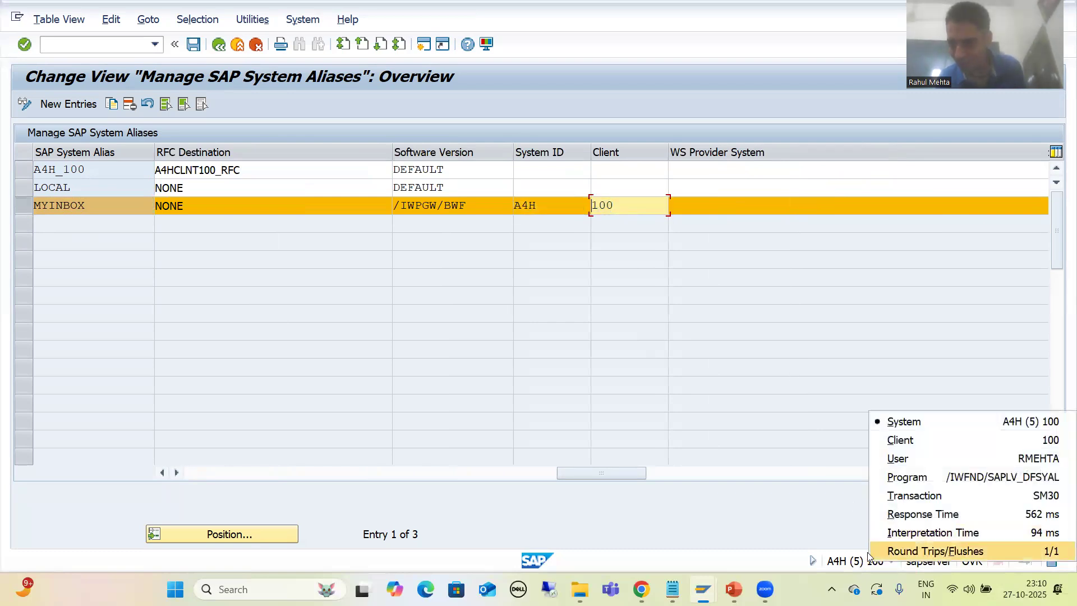
click(780, 516)
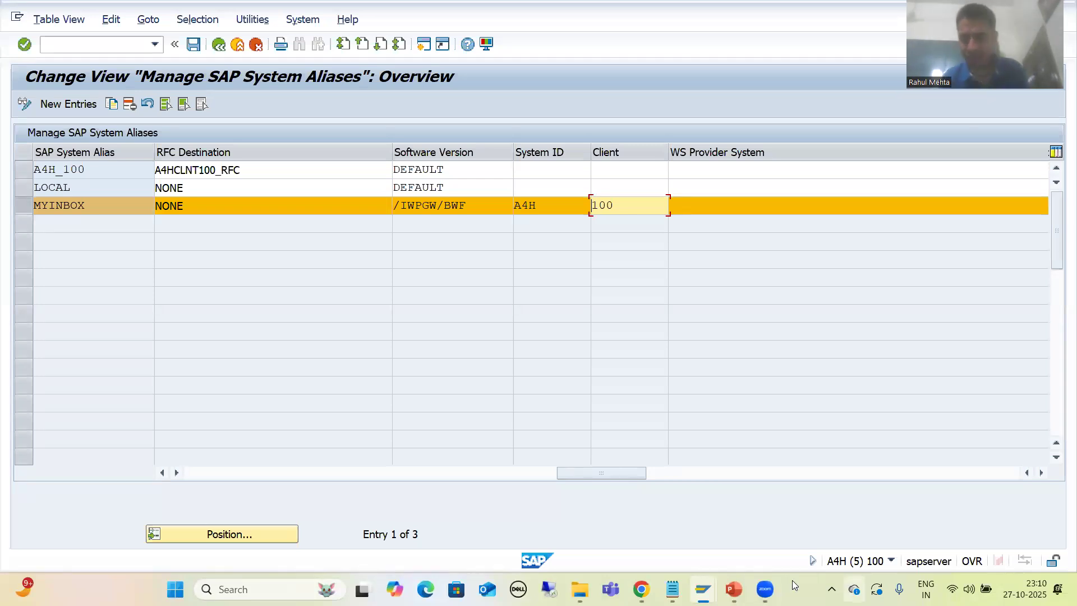
Switch to PowerPoint and point out the system administrator note on the System Alias in ODATA Service slide.
click(734, 589)
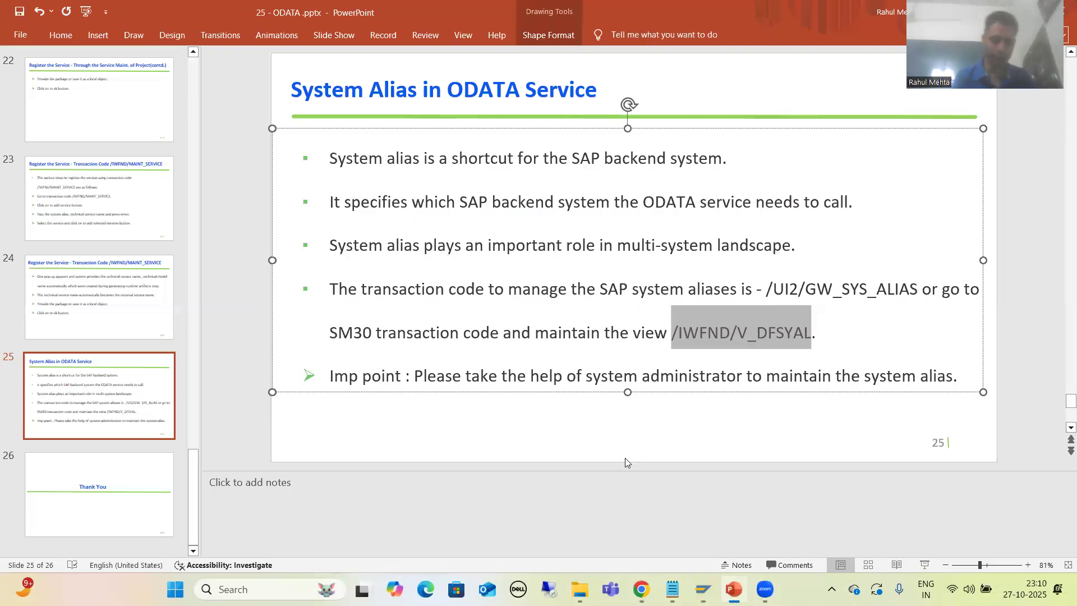
click(661, 375)
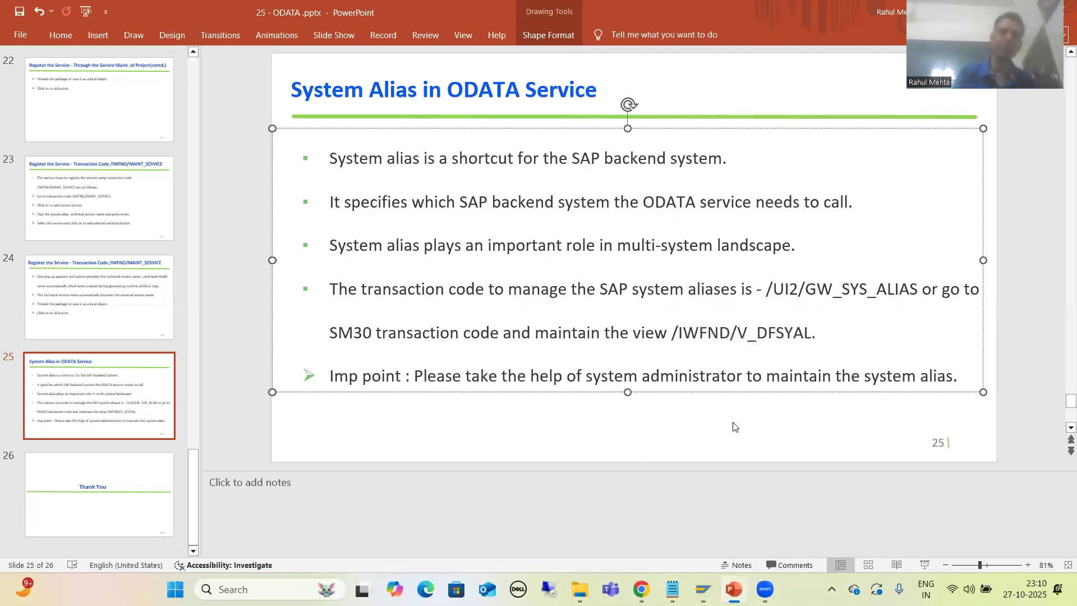